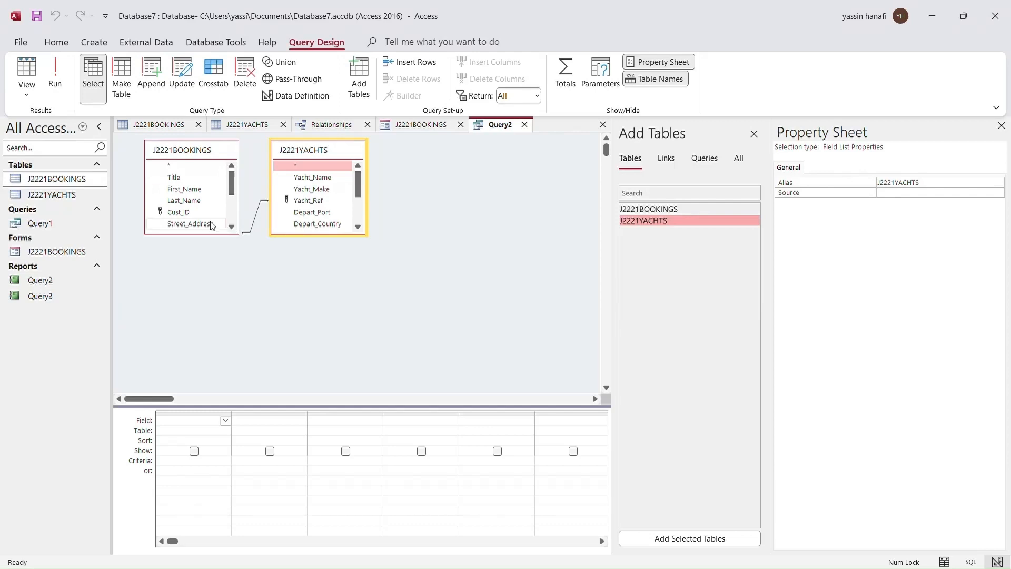
- Add the Title, First_Name and Last_Name fields from J2221BOOKINGS to the query grid
double_click(190, 179)
double_click(191, 190)
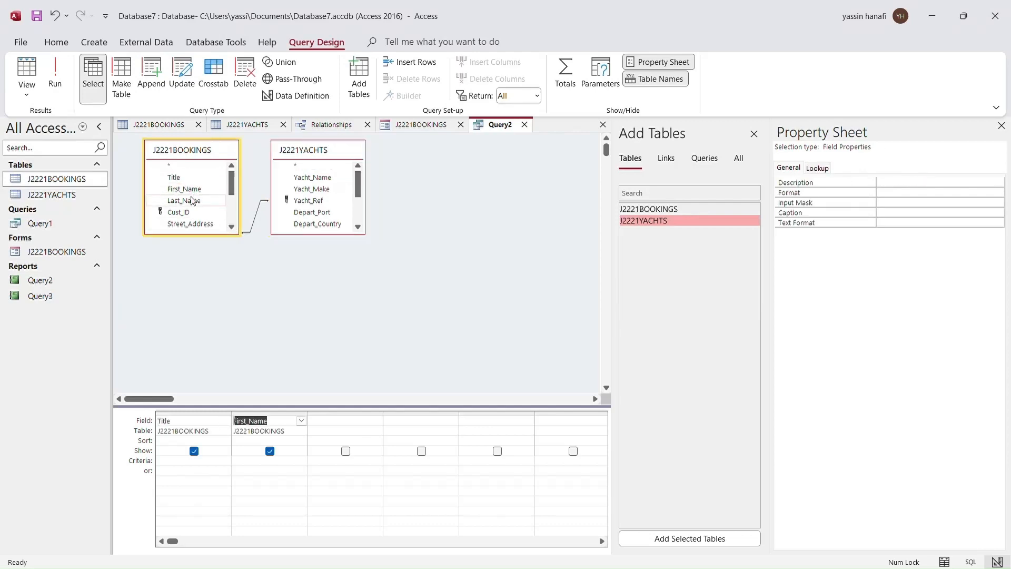
double_click(190, 200)
- Add the Yacht_Name field from J2221YACHTS to the query grid
scroll(191, 200, down, 3)
scroll(311, 210, down, 3)
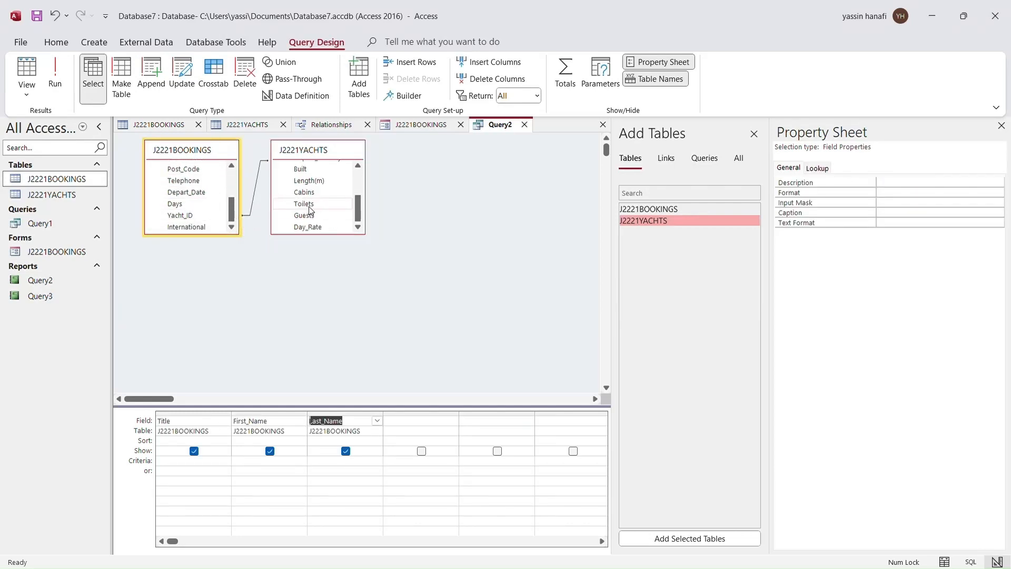
scroll(309, 206, up, 3)
scroll(305, 217, down, 2)
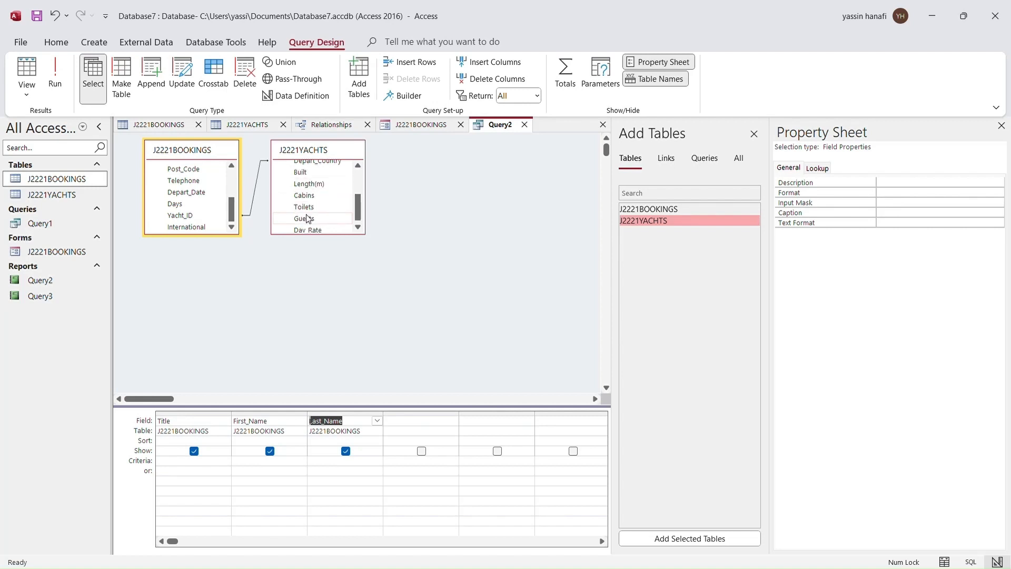
scroll(309, 193, up, 1)
scroll(310, 192, up, 2)
double_click(313, 178)
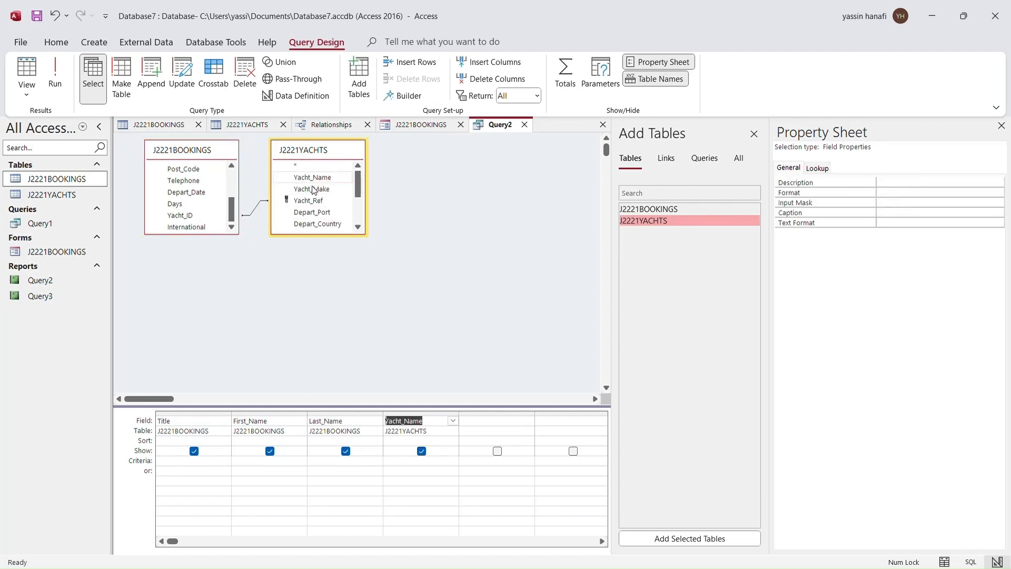
scroll(308, 211, down, 2)
double_click(307, 215)
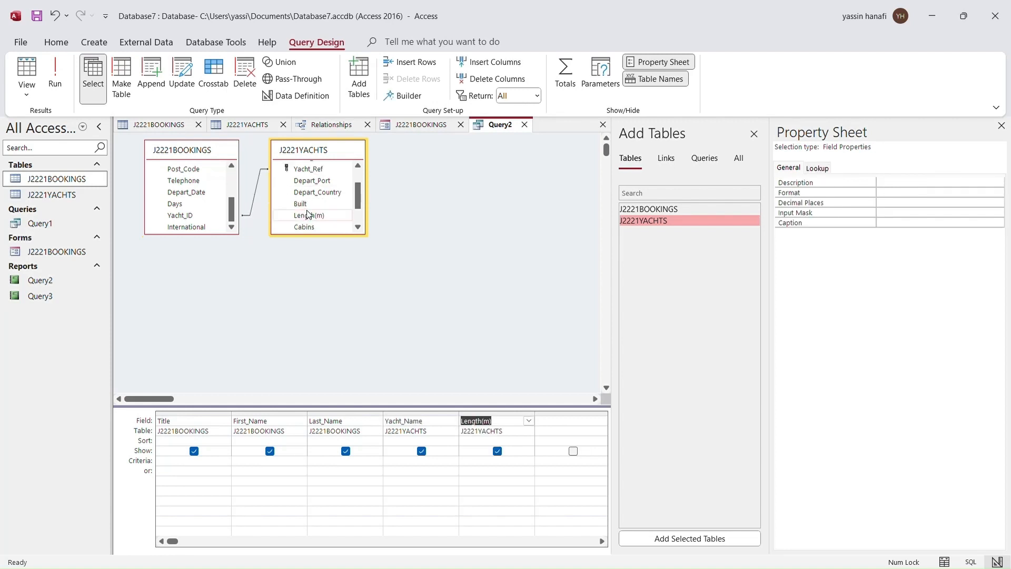
key(Delete)
- Add the Depart_Port field from J2221YACHTS as the fifth column of the query grid
scroll(321, 205, up, 3)
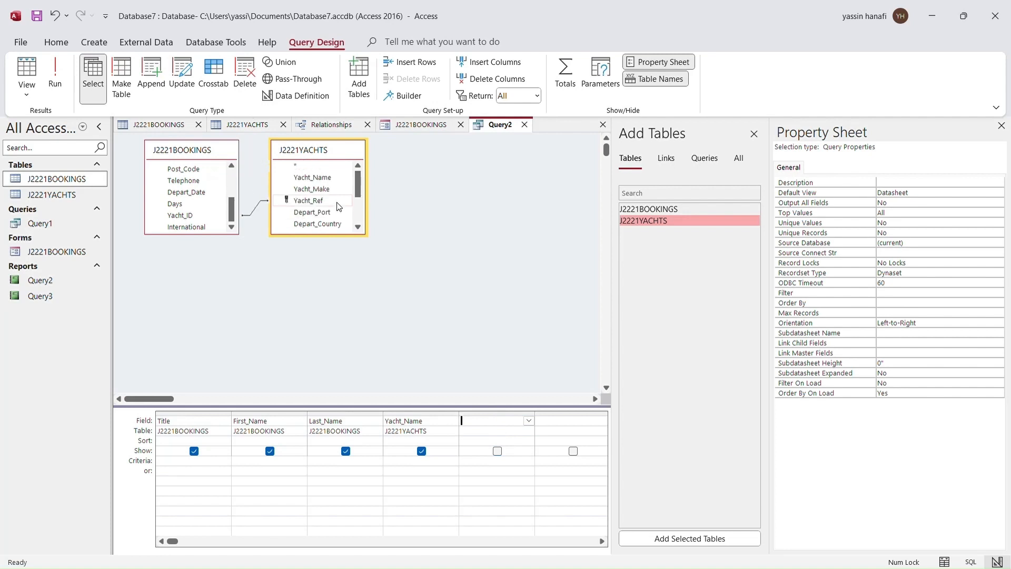
click(329, 211)
double_click(329, 212)
- Add the Days field from J2221BOOKINGS to the query grid after Depart_Port
scroll(331, 208, down, 3)
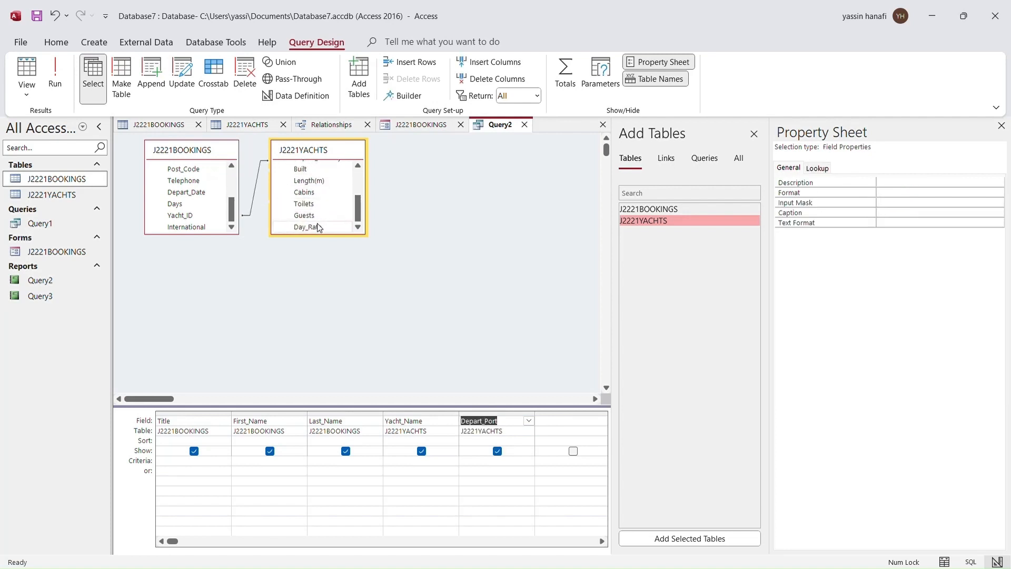
scroll(320, 224, up, 3)
scroll(316, 222, down, 3)
scroll(316, 221, up, 3)
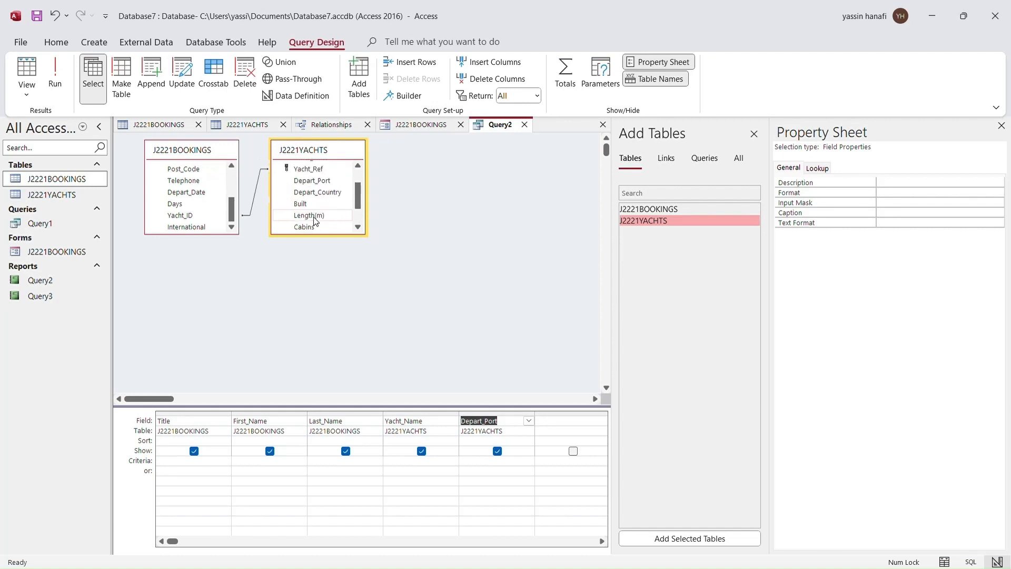
scroll(158, 198, down, 2)
scroll(196, 141, up, 5)
scroll(193, 213, up, 2)
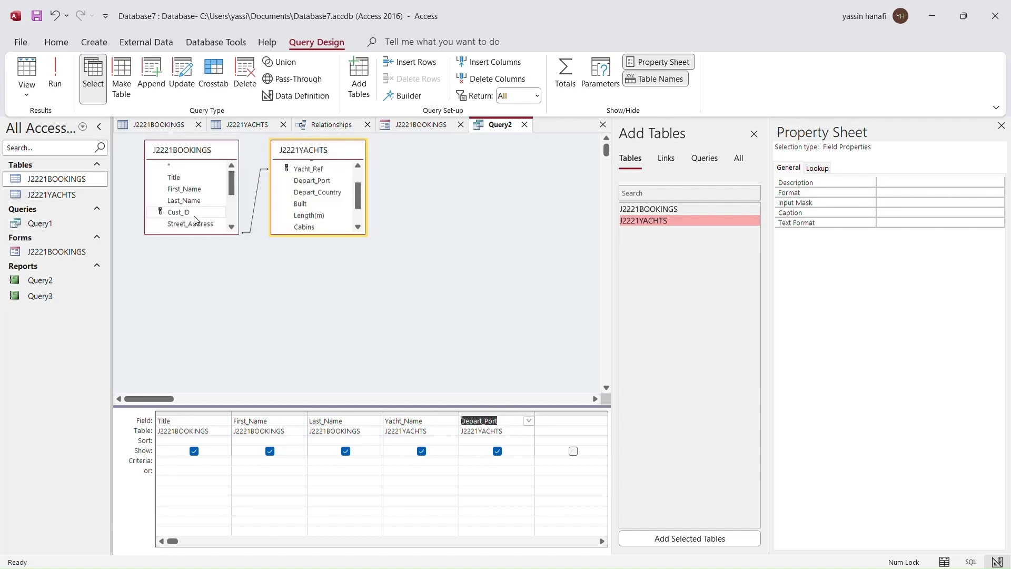
scroll(192, 214, down, 2)
double_click(175, 204)
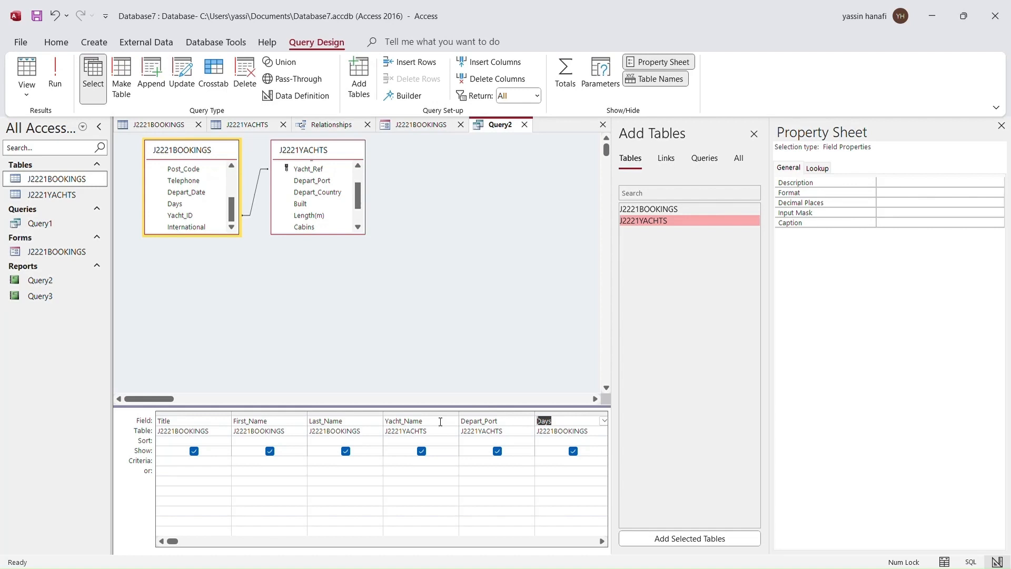
- Enter >10 as the criterion for the Days field
click(565, 465)
click(564, 464)
click(422, 463)
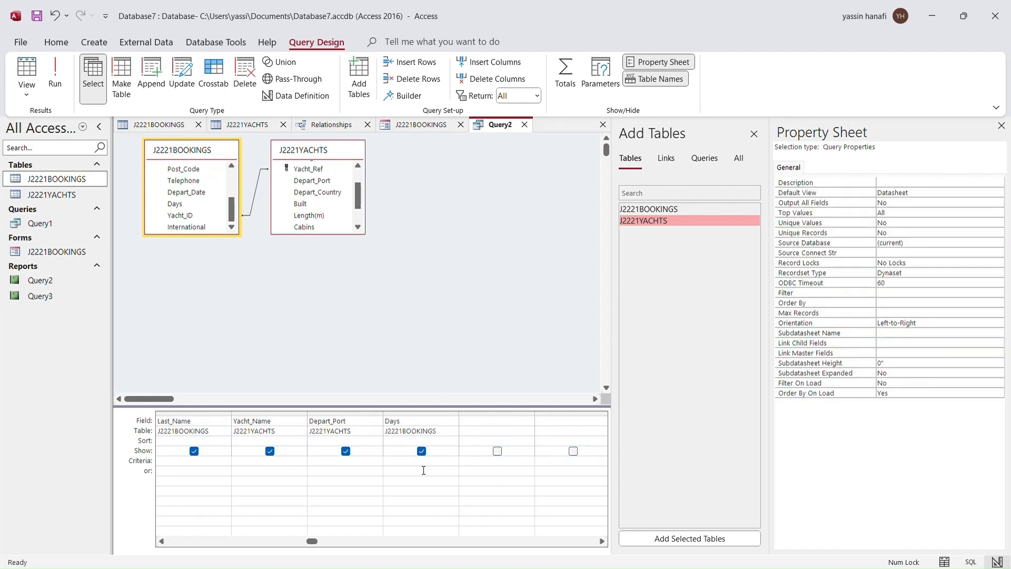
text(>10)
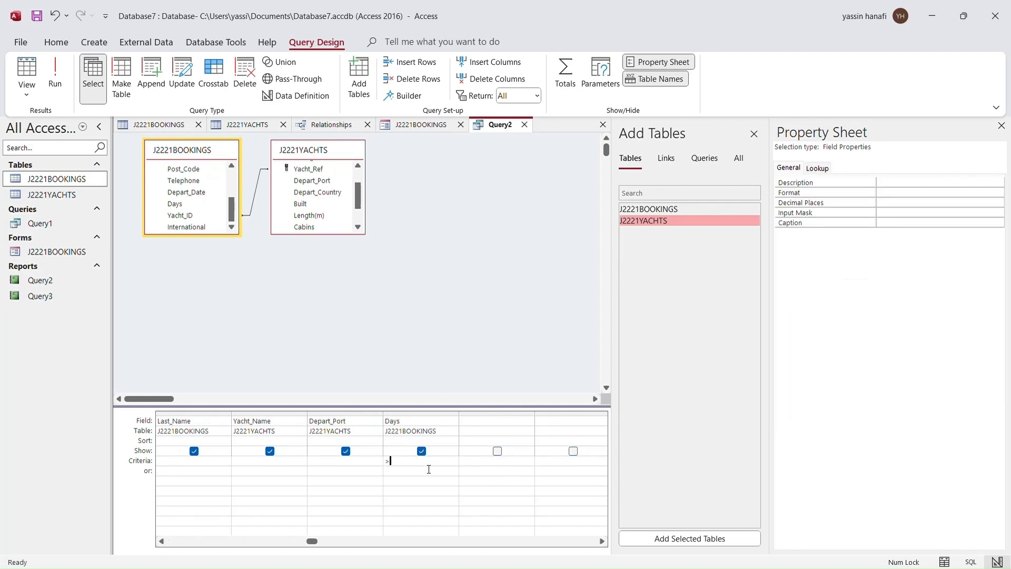
- Try other comparison operators in the Days criterion, finishing with <>10
key(BackSpace)
key(BackSpace)
text(+10)
key(BackSpace)
key(BackSpace)
key(BackSpace)
key(BackSpace)
text(>=1=)
text(0)
text(<=)
text(1)
key(BackSpace)
key(BackSpace)
text(> 10)
key(Return)
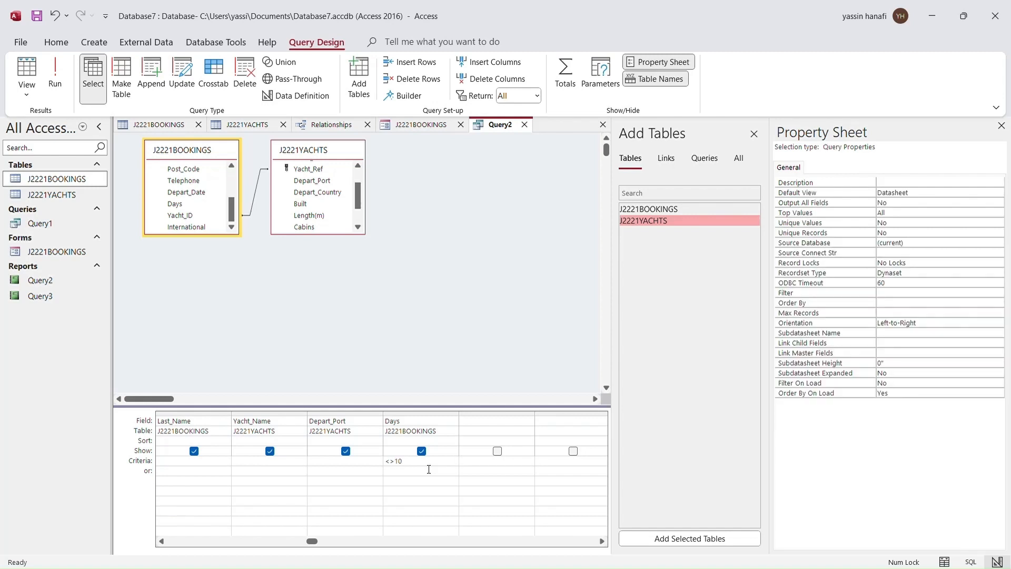
- Clear the criterion of the Days field
click(416, 461)
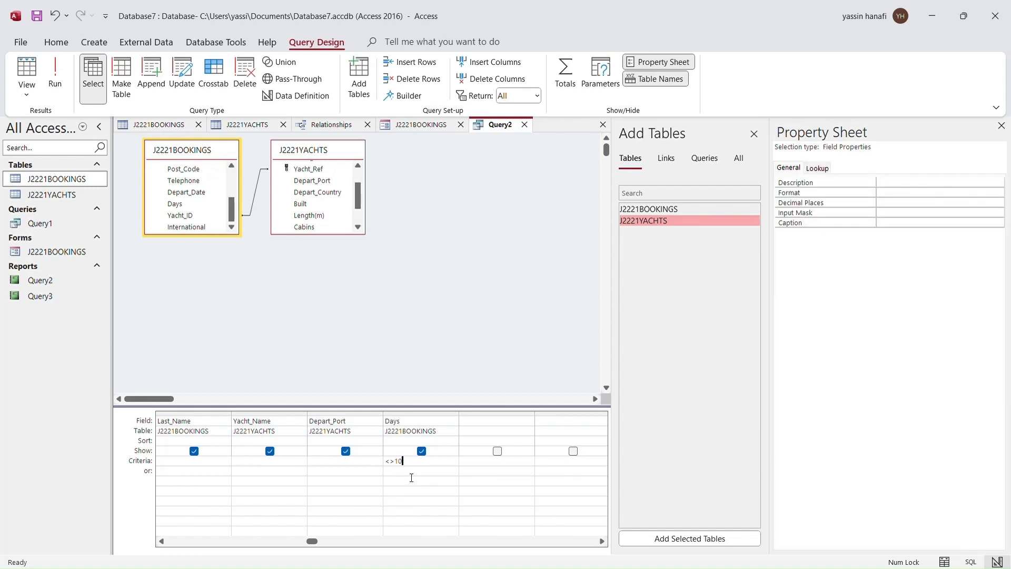
key(BackSpace)
key(BackSpace)
key(BackSpace)
key(BackSpace)
- Enter Mr as the criterion for the Title field, keeping the field shown in the results
click(278, 542)
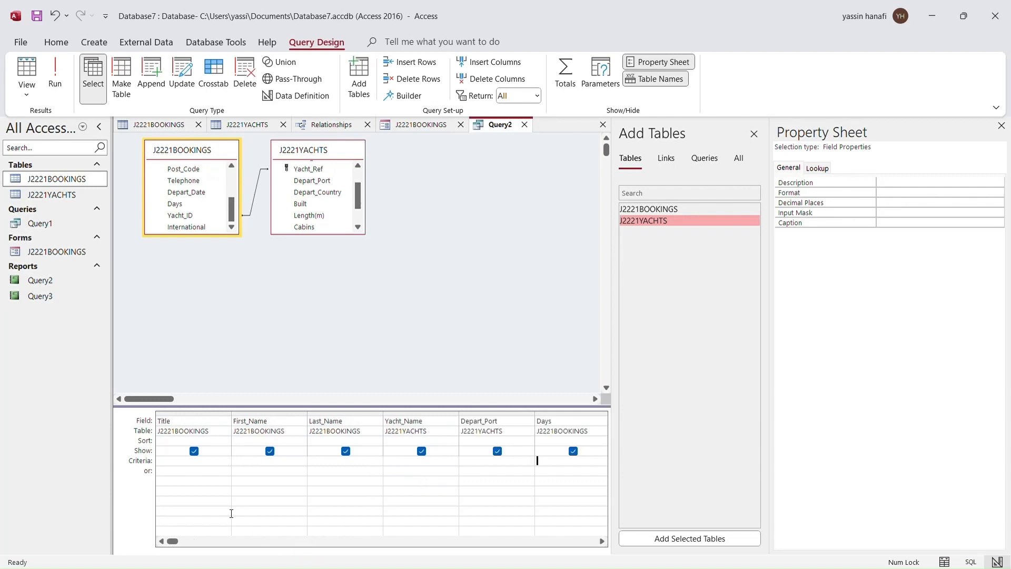
click(276, 463)
key(Caps_Lock)
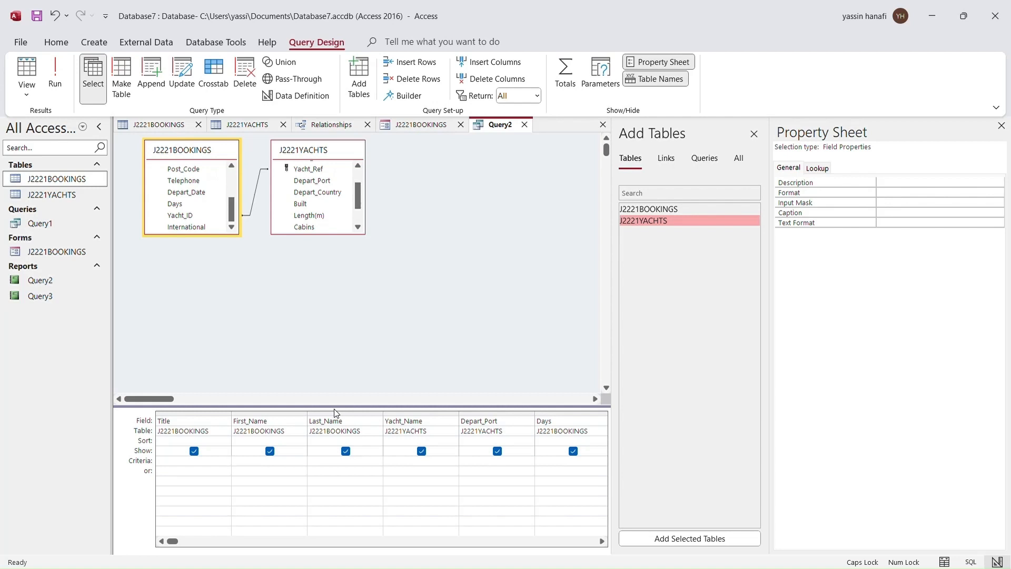
click(189, 466)
text(M)
key(Caps_Lock)
text(r)
key(Down)
click(193, 452)
click(194, 451)
- Remove the criterion from the Title field
key(BackSpace)
key(BackSpace)
key(BackSpace)
key(BackSpace)
- Set the First_Name criterion to Like "*h" and keep the field shown in the results
key(Tab)
text(Like)
text(*h*)
key(BackSpace)
click(270, 450)
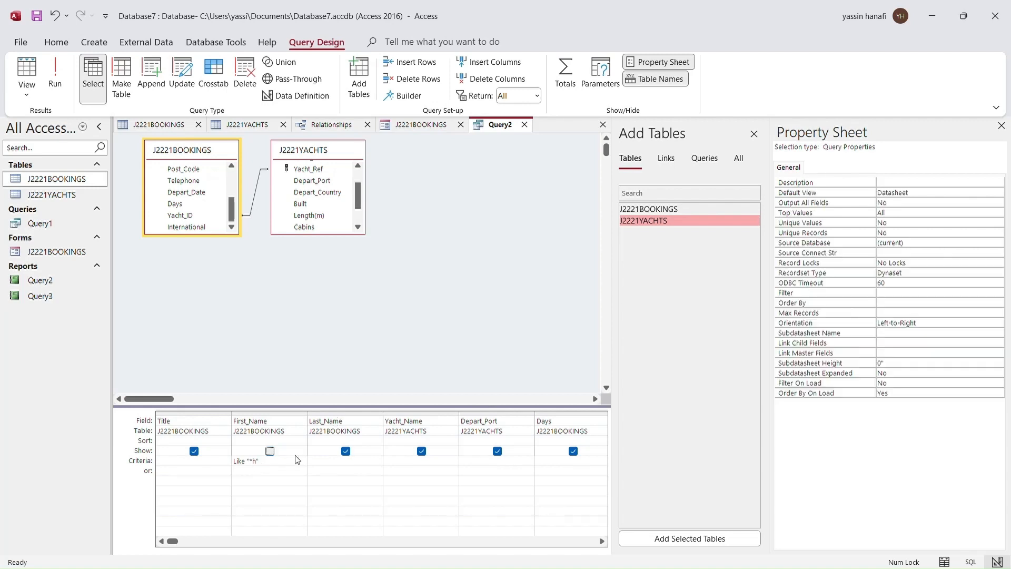
click(270, 451)
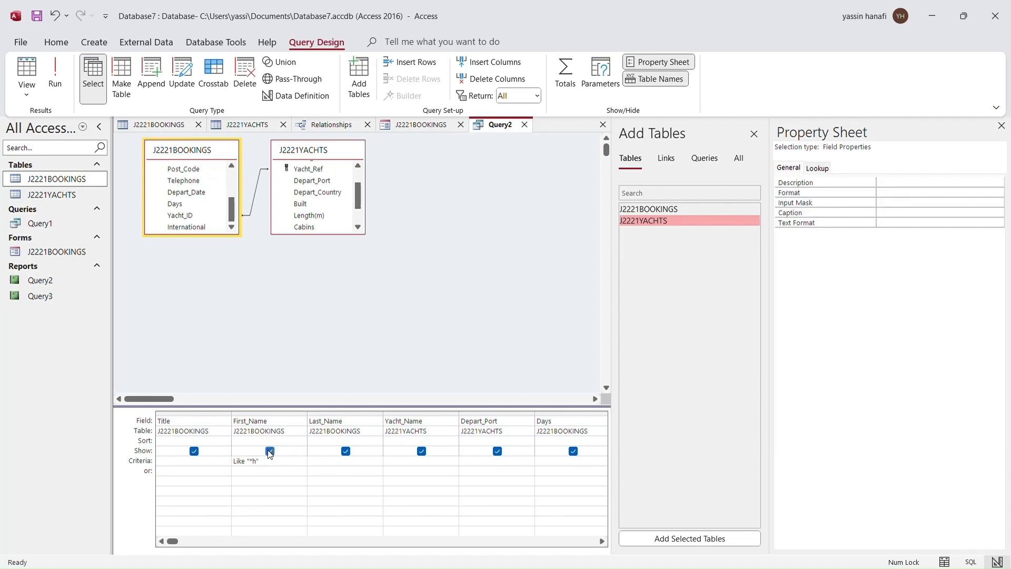
- Change the First_Name criterion to Like "h*"
click(256, 463)
click(251, 461)
key(Delete)
text(*)
click(262, 468)
key(BackSpace)
key(BackSpace)
key(BackSpace)
text(h*)
- Clear the criterion of the First_Name field
key(BackSpace)
key(BackSpace)
key(BackSpace)
key(BackSpace)
key(BackSpace)
key(BackSpace)
key(BackSpace)
key(BackSpace)
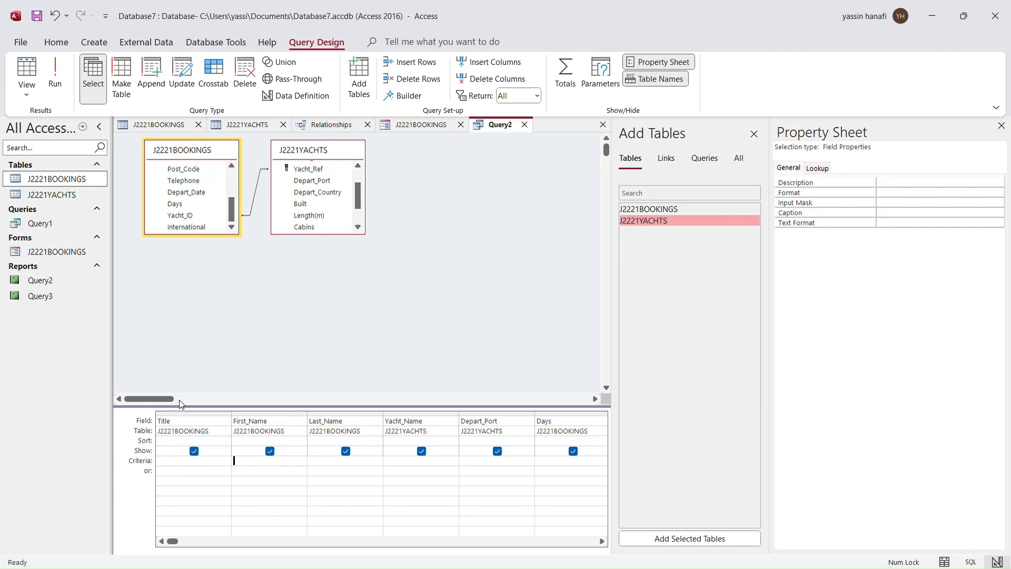
- Enter Like "*h*" for First_Name in both the Criteria row and the or row
click(248, 470)
click(238, 461)
text(Like*h*)
click(245, 468)
text(Like*h*)
click(270, 465)
drag(273, 471, 220, 472)
click(483, 495)
click(322, 551)
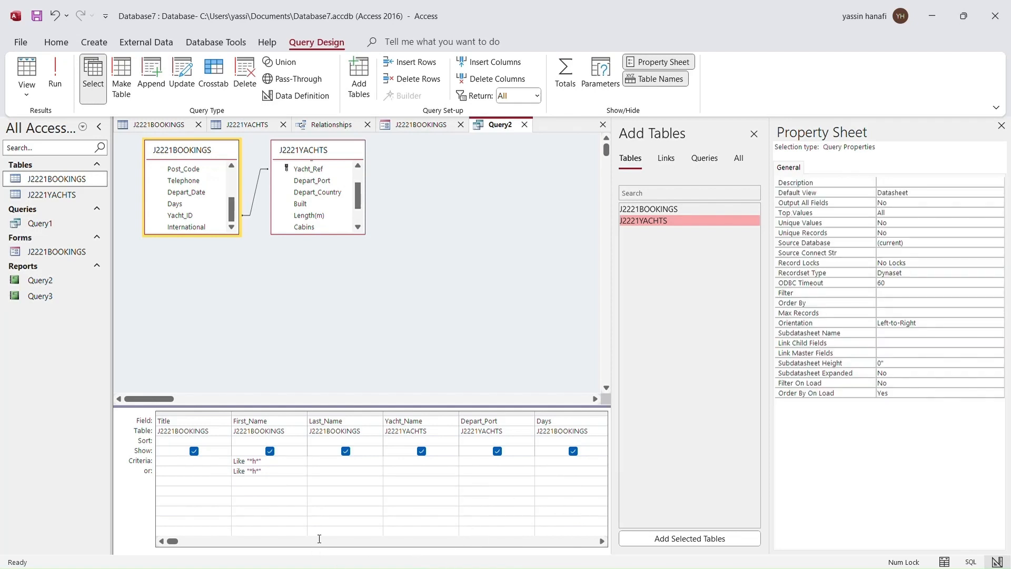
- Add a calculated field Total cost: ([Days]*[Day_Rate]) in the first empty column after Days
click(316, 541)
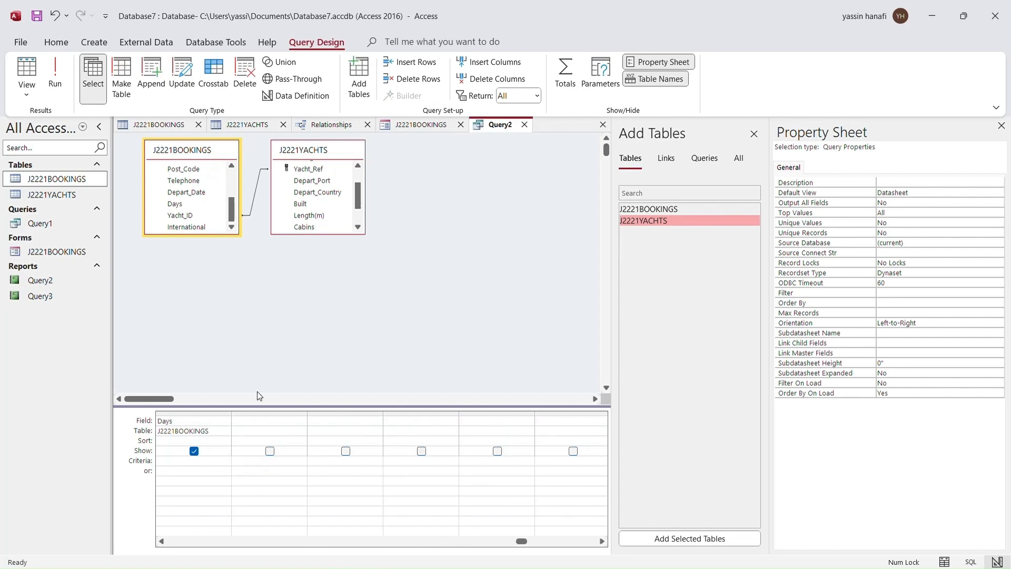
click(263, 431)
click(263, 421)
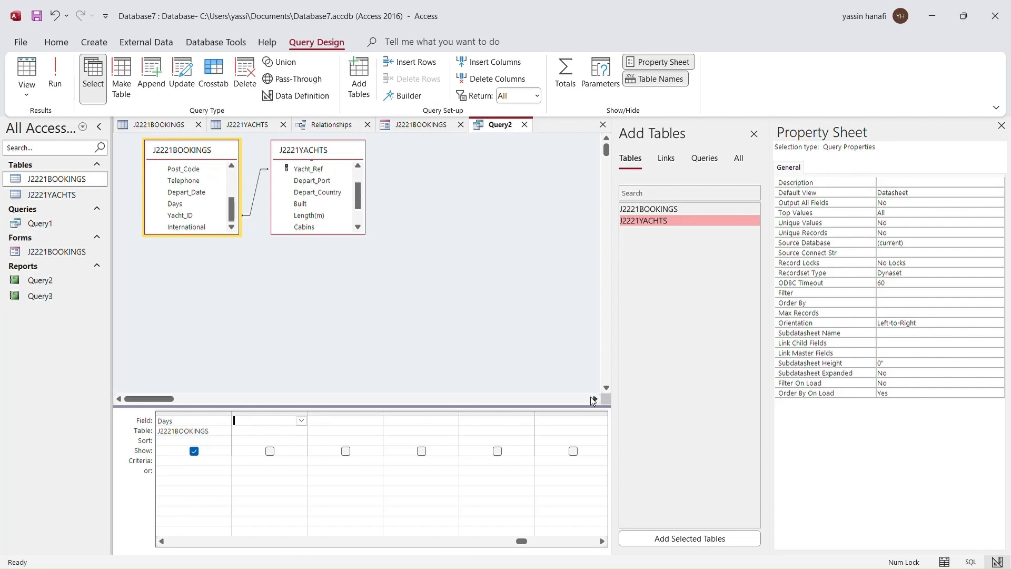
text(Tota)
text(l cos)
text(t:([Days)
text(Day)
key(Caps_Lock)
text(_)
key(Caps_Lock)
text(r)
key(Caps_Lock)
text(RE)
key(Caps_Lock)
text(e)
key(Tab)
- View the query results as a datasheet and recheck the Total cost expression in the query design
click(31, 71)
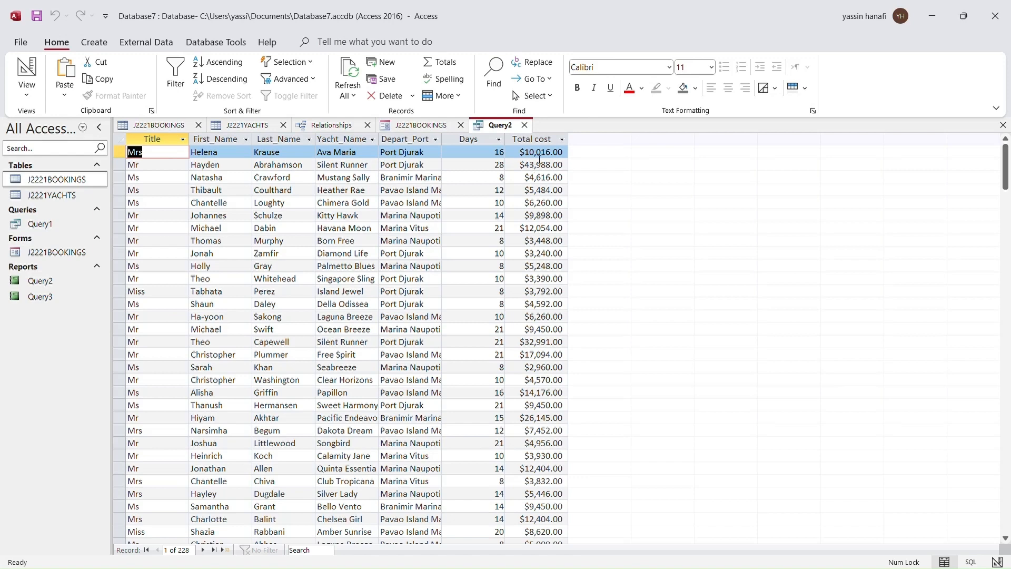
click(26, 74)
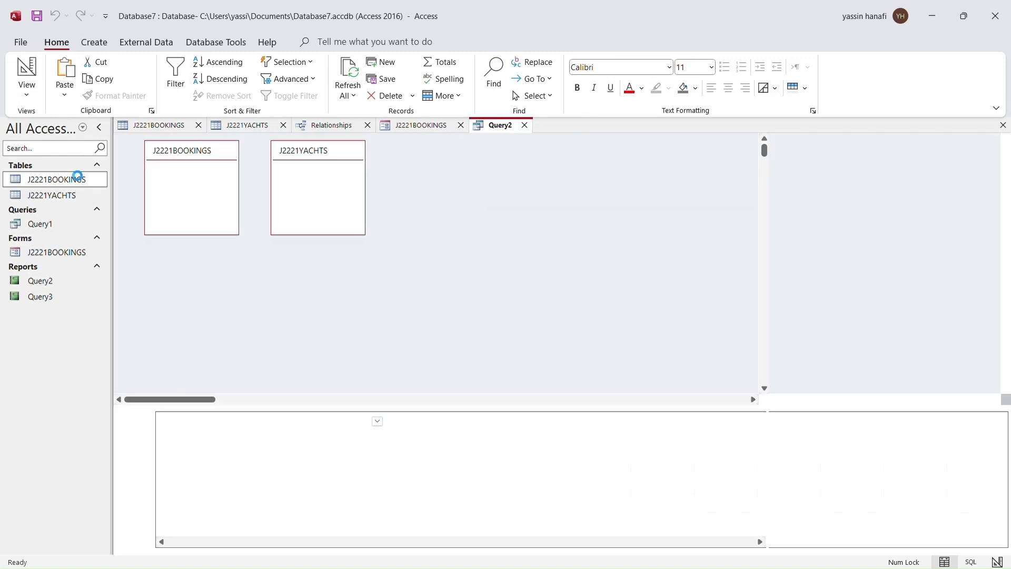
click(287, 430)
click(287, 422)
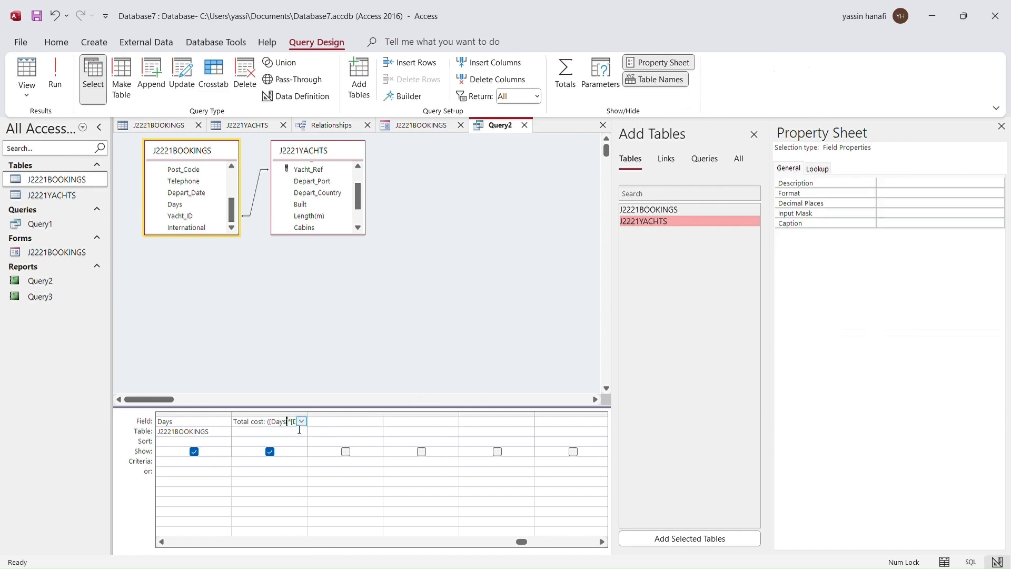
- Show the query's datasheet again, look through its records and go back to record 1
click(24, 73)
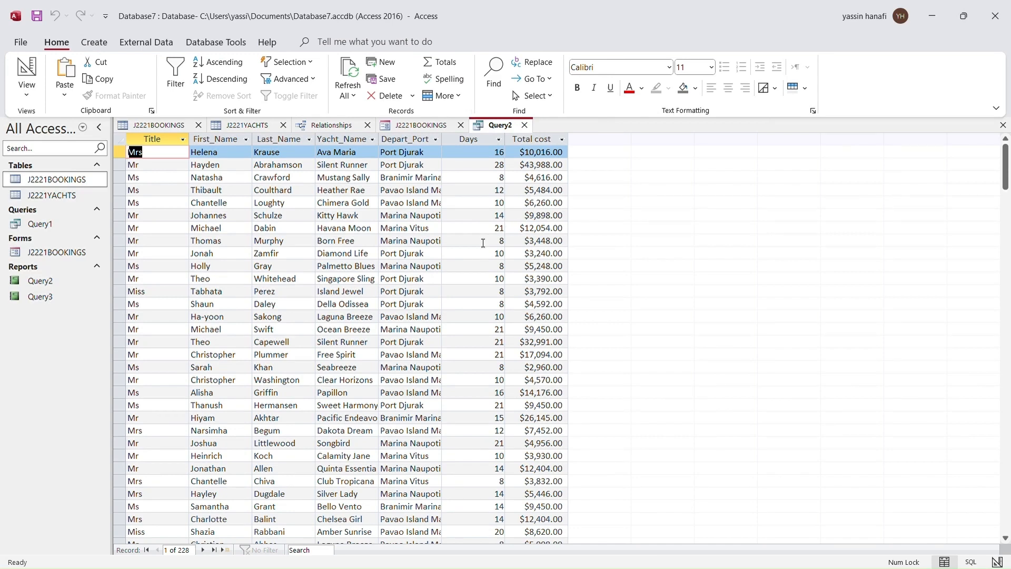
scroll(319, 185, down, 5)
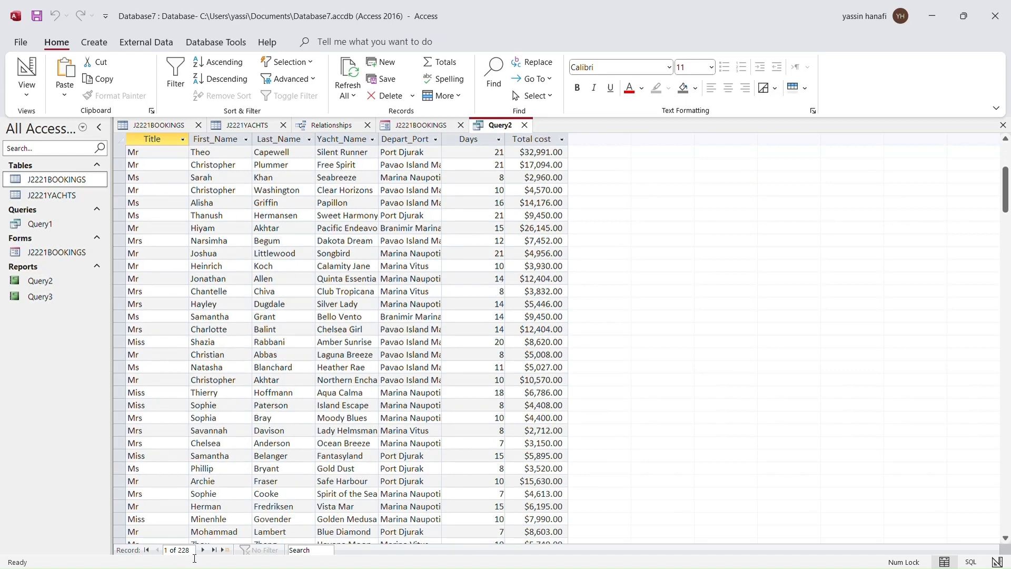
click(168, 548)
key(Return)
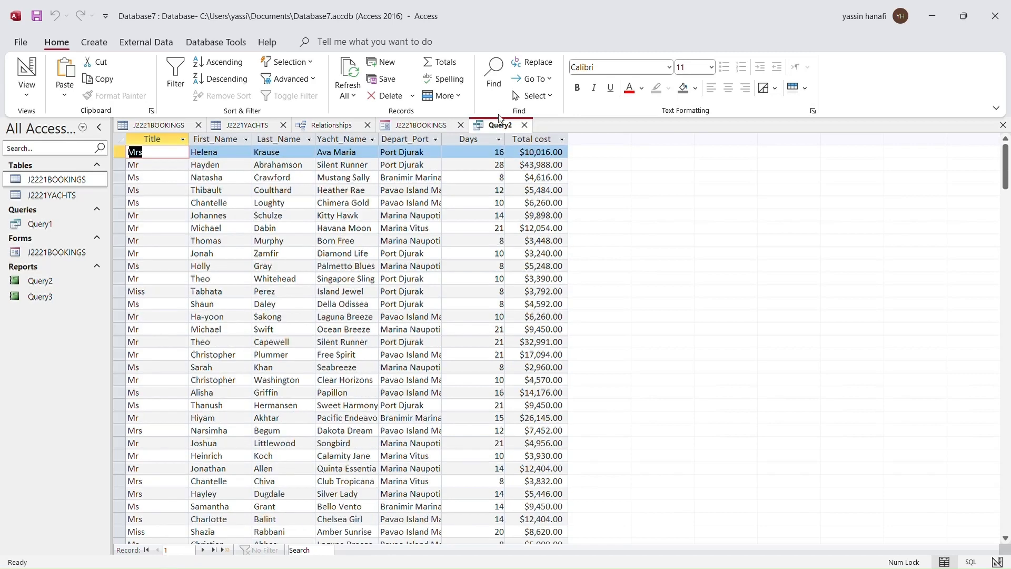
- Create a report from Query2 and narrow its First_Name column to about 1.71 inches
click(95, 43)
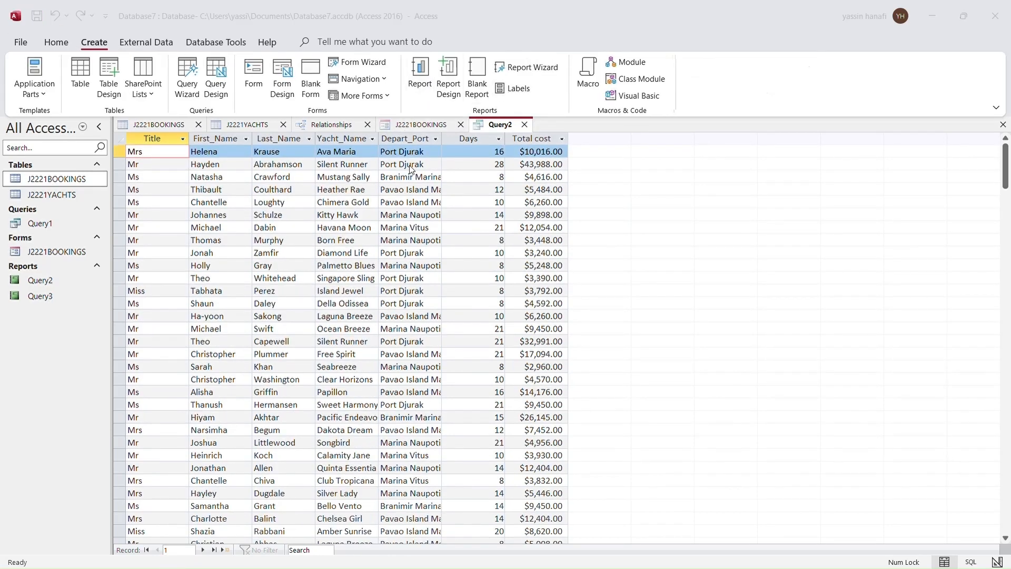
click(504, 227)
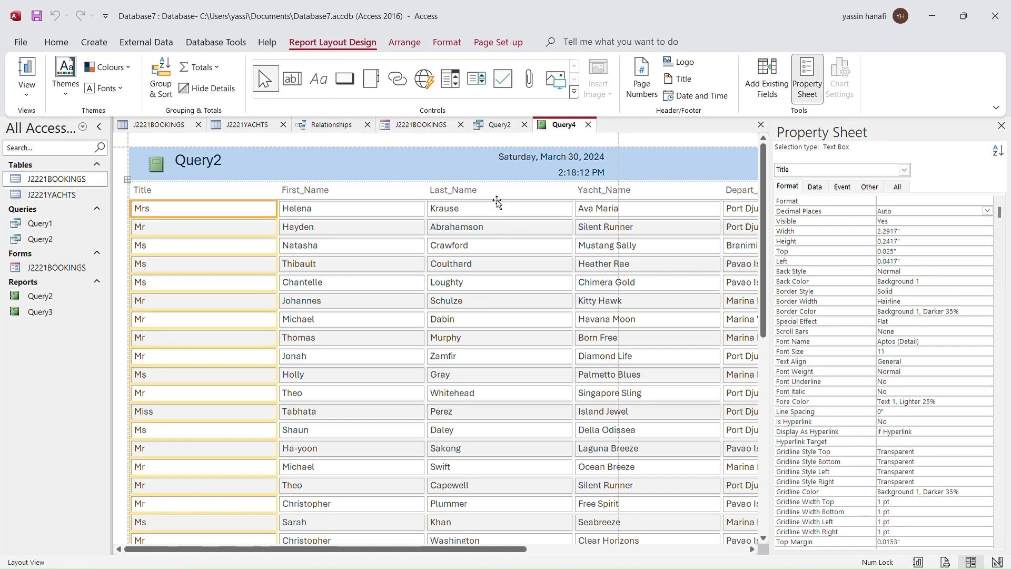
click(389, 271)
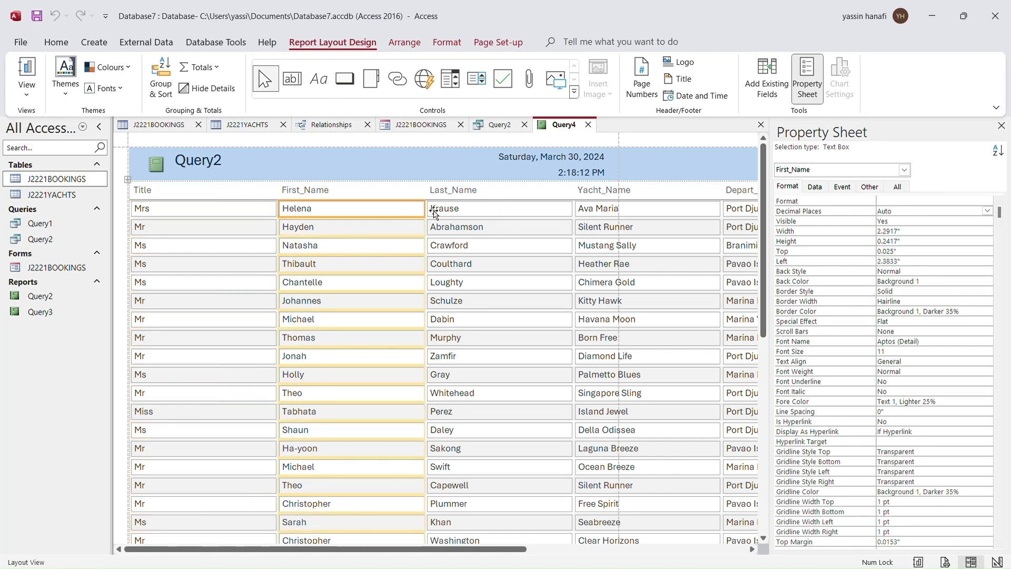
drag(433, 216, 392, 226)
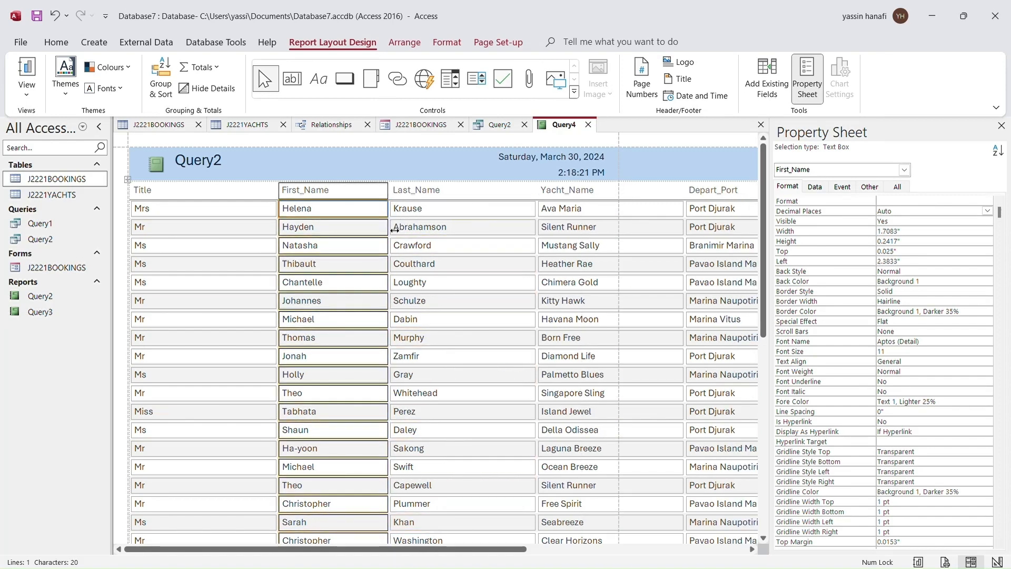
- Delete the date and time from the report header
click(575, 174)
click(571, 160)
key(Delete)
click(571, 174)
key(Delete)
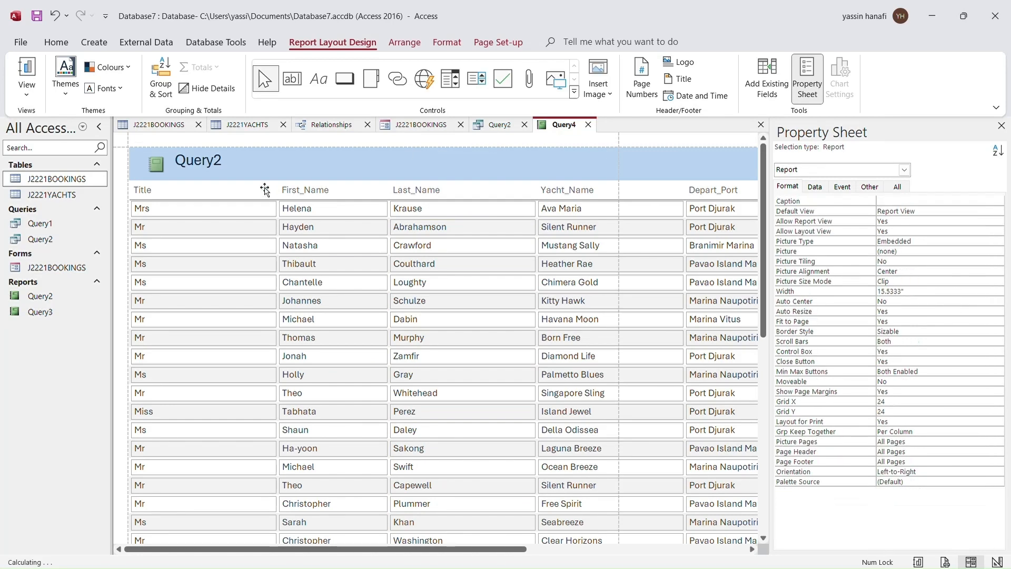
- Change the report title to "Bookings with H in the name" and delete the logo from the report header
click(245, 174)
click(244, 174)
key(BackSpace)
key(BackSpace)
key(BackSpace)
key(BackSpace)
key(BackSpace)
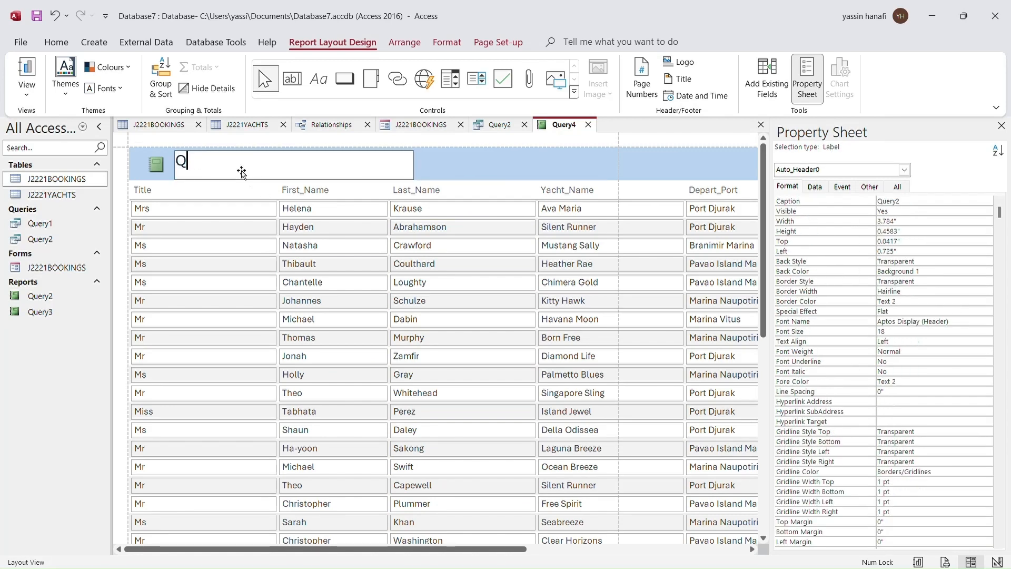
text(Bookings )
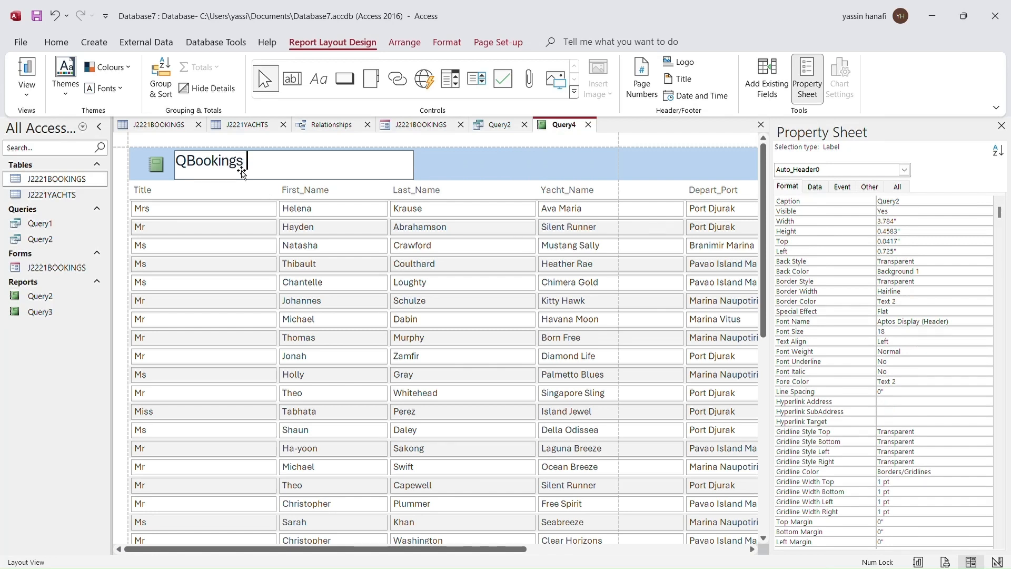
text(with H in the name)
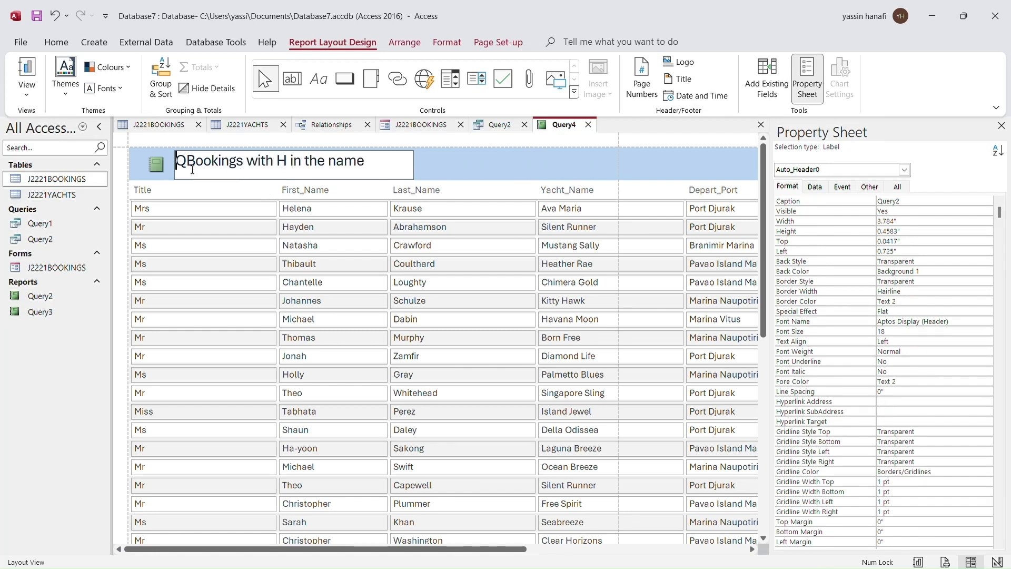
click(188, 169)
key(BackSpace)
click(157, 165)
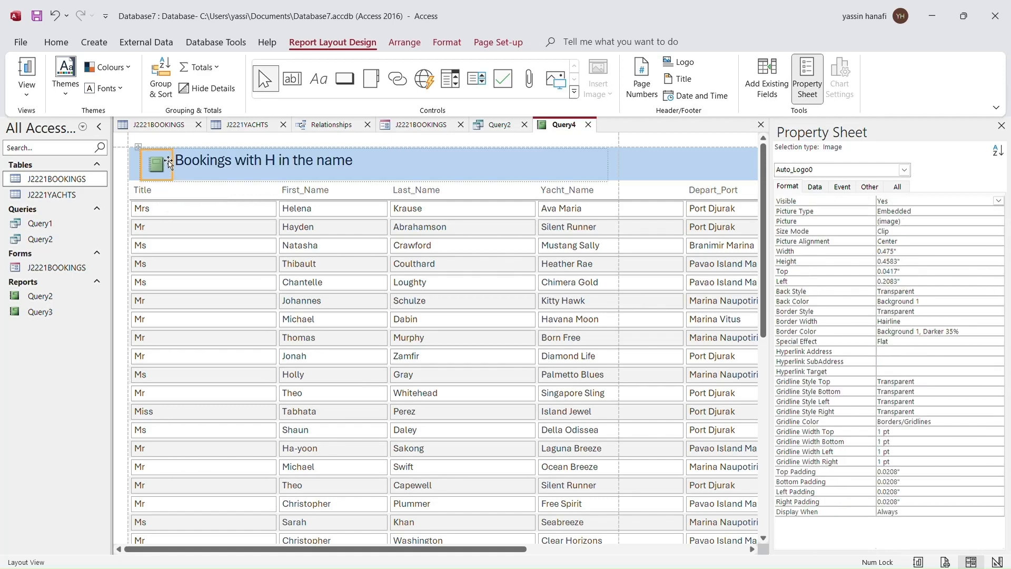
key(Delete)
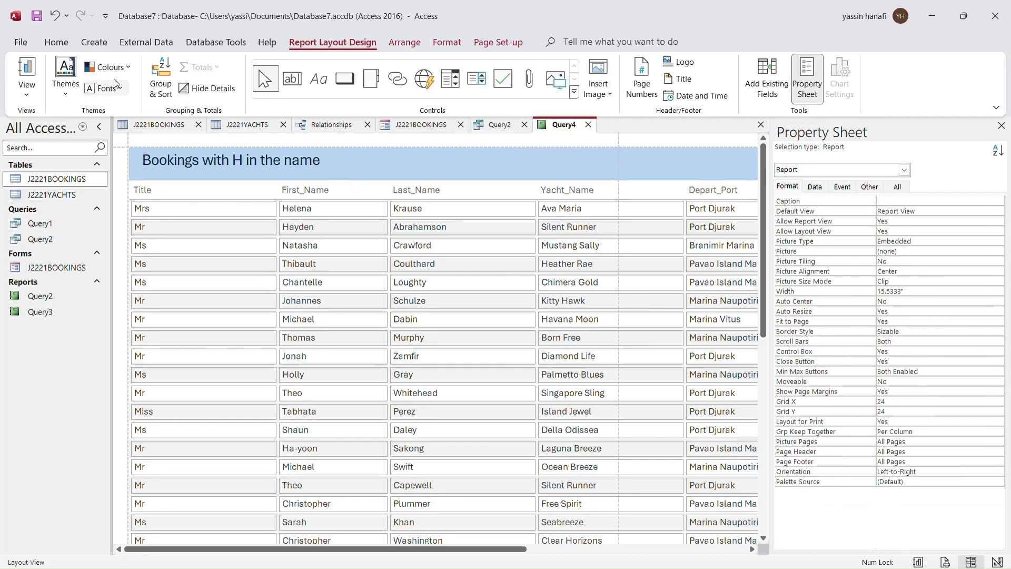
- Inspect the report and page footer controls in Design View, including the page number expression, and return to Layout View
click(57, 44)
click(27, 74)
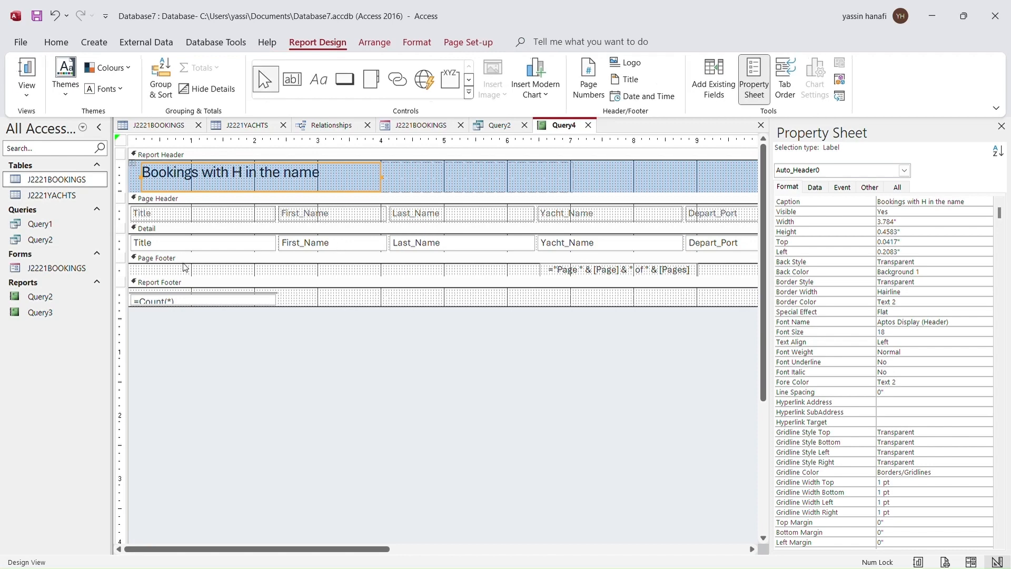
click(361, 300)
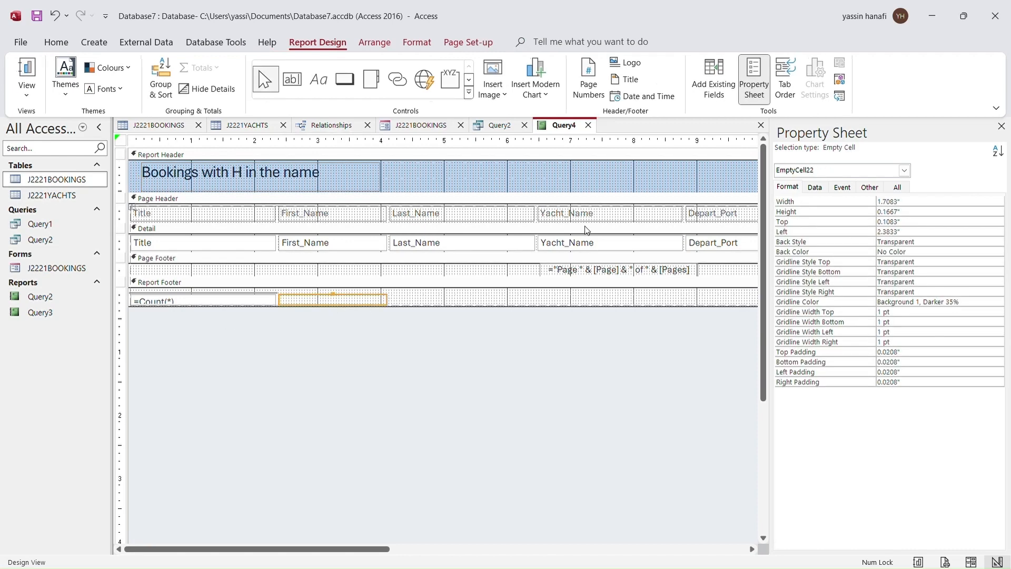
click(683, 273)
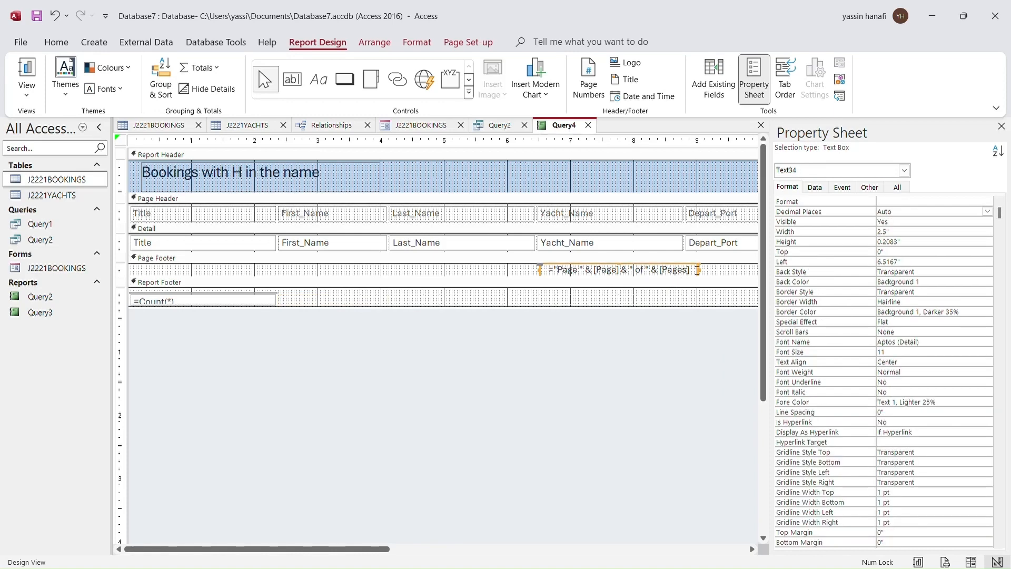
click(696, 274)
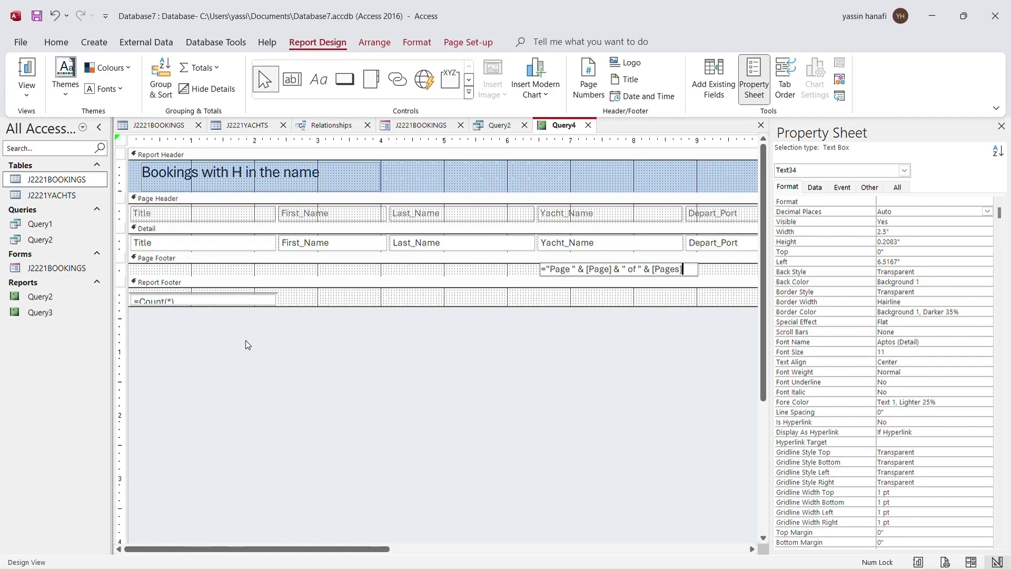
drag(262, 549, 433, 529)
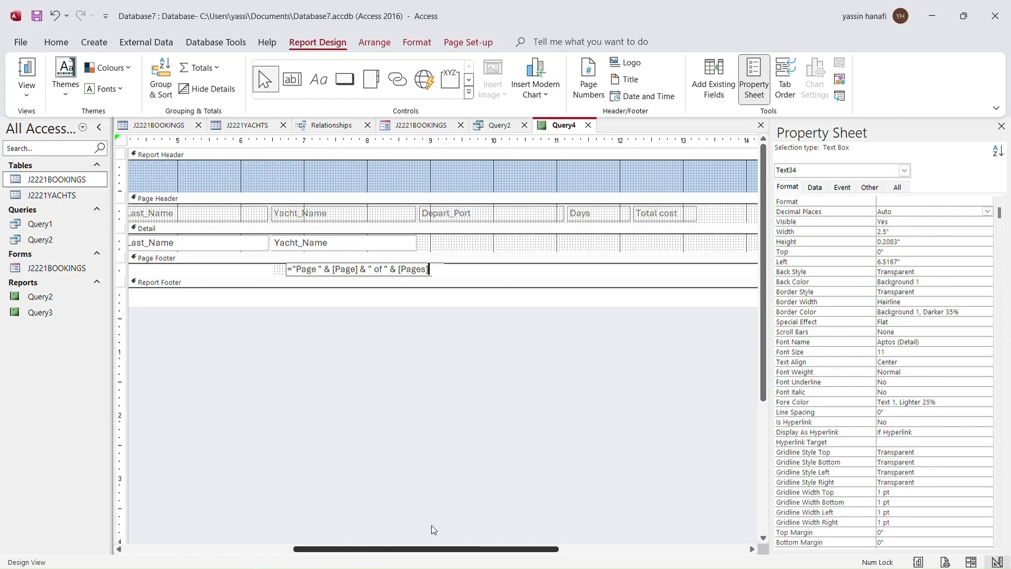
click(295, 342)
click(56, 42)
click(26, 71)
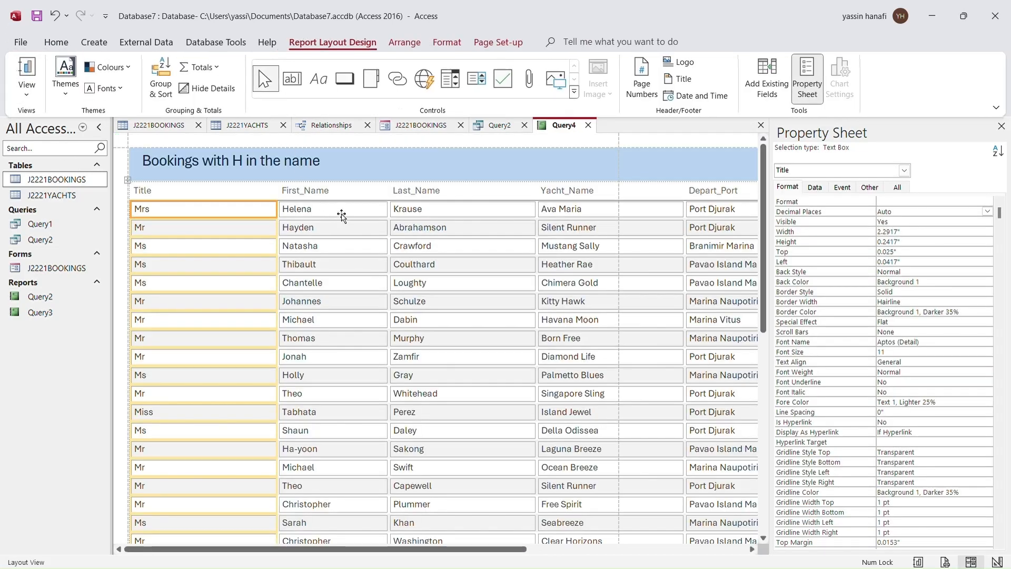
- Sort the report by Days from smallest to largest, with First_Name as the second sort level with Z on top
click(160, 96)
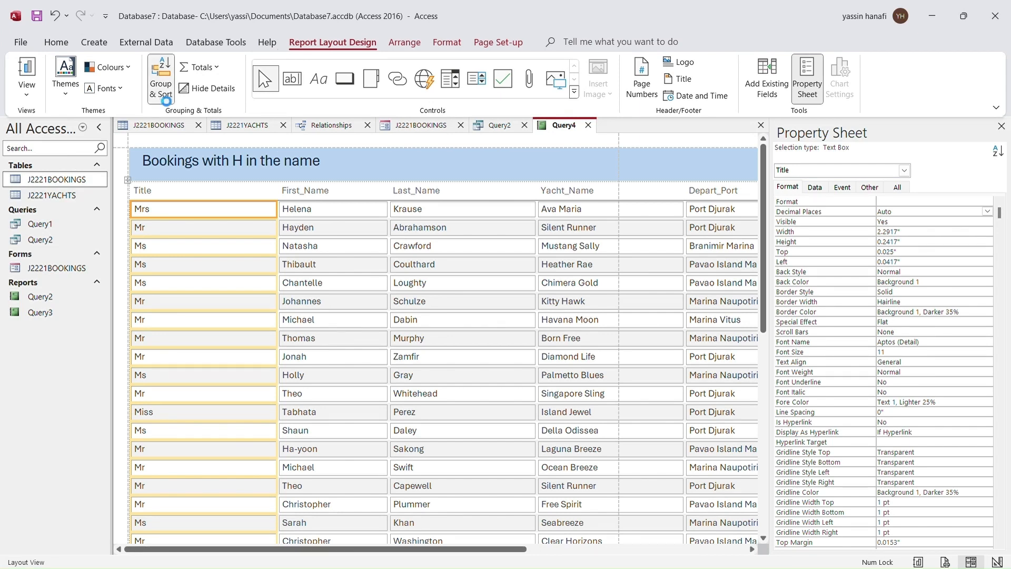
click(460, 517)
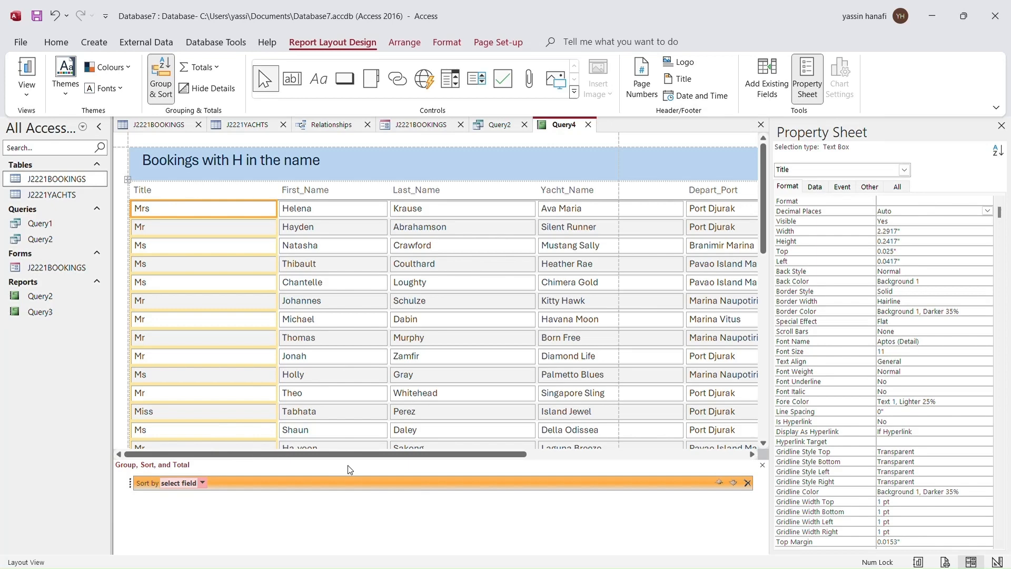
click(280, 508)
click(254, 495)
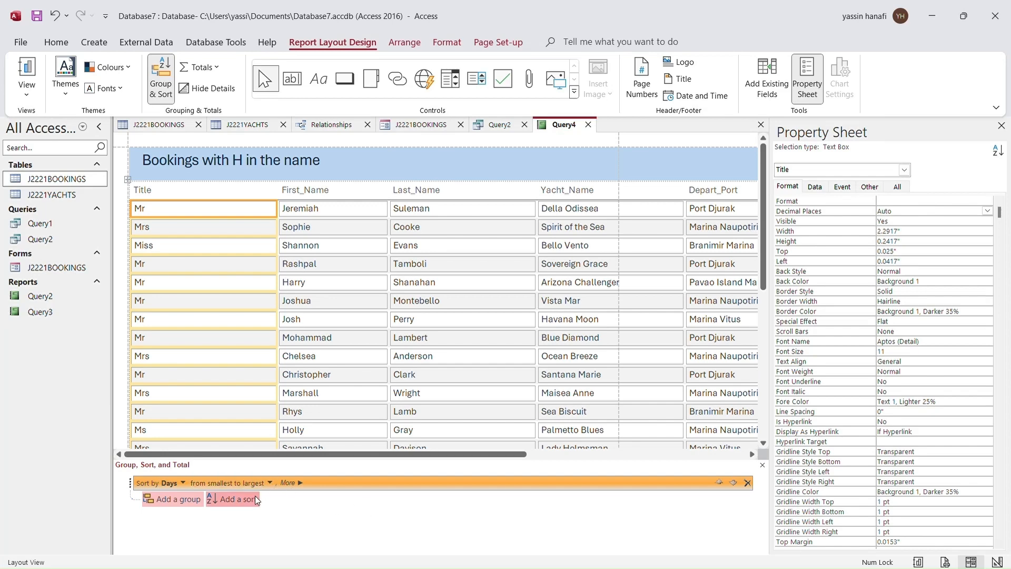
click(227, 499)
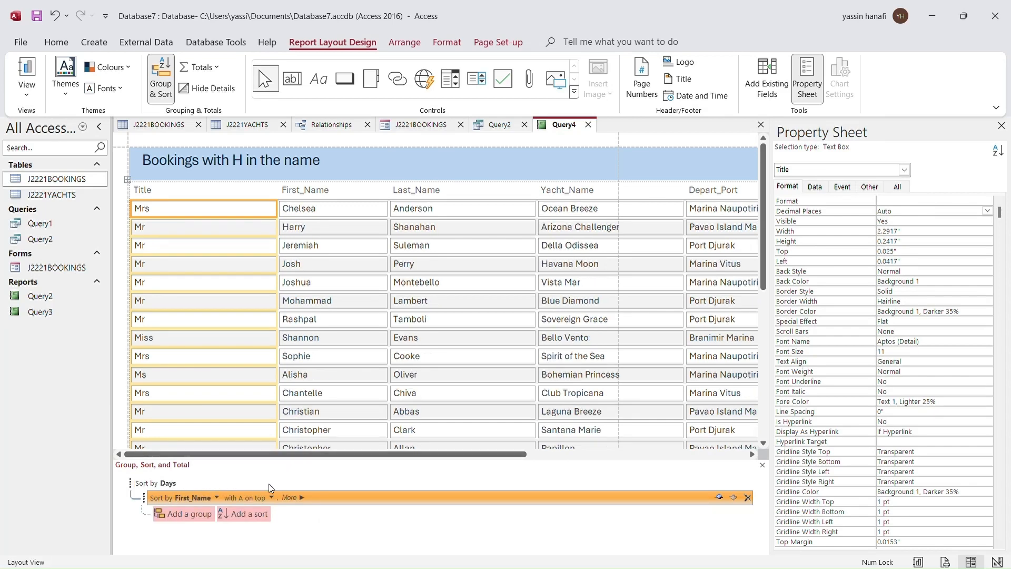
click(271, 496)
click(261, 522)
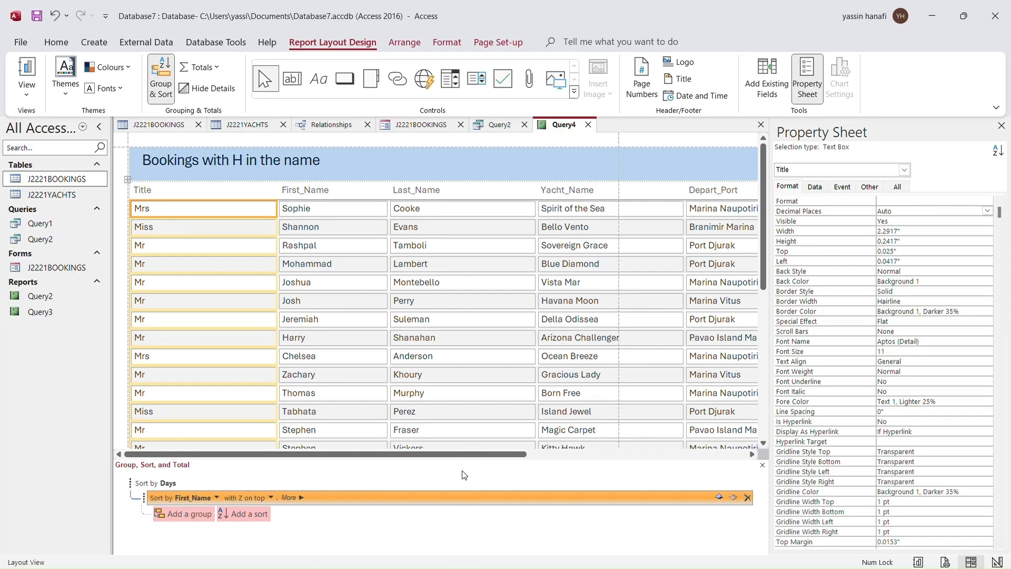
click(762, 465)
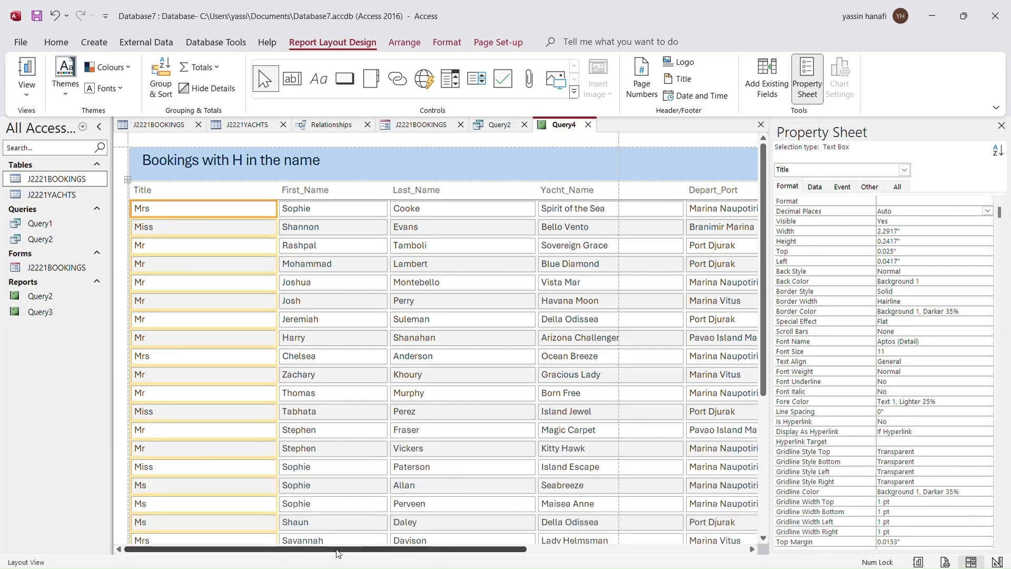
- Switch the report to Design View and add an average of Total cost to the report footer
drag(338, 553, 559, 552)
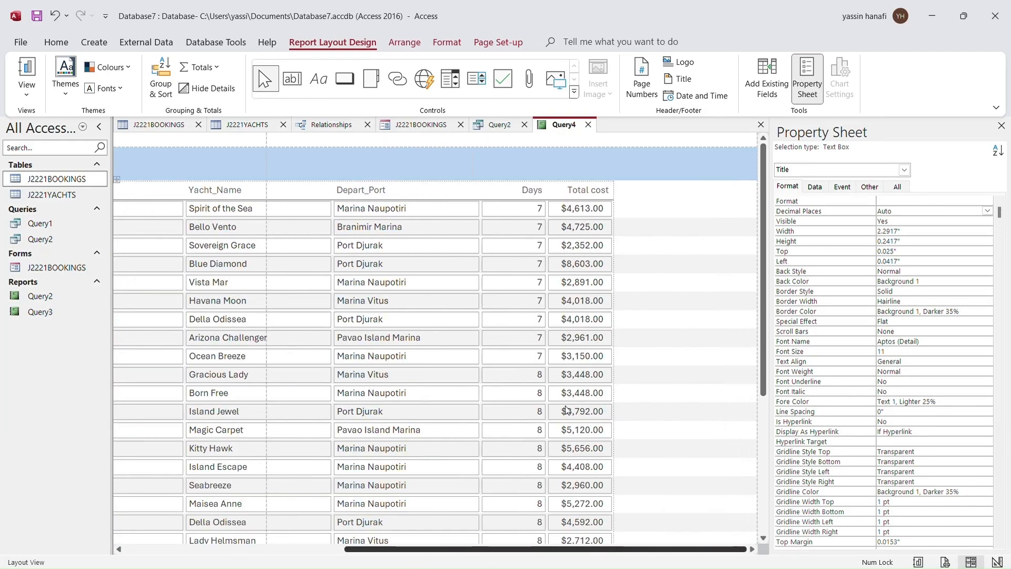
scroll(507, 473, down, 3)
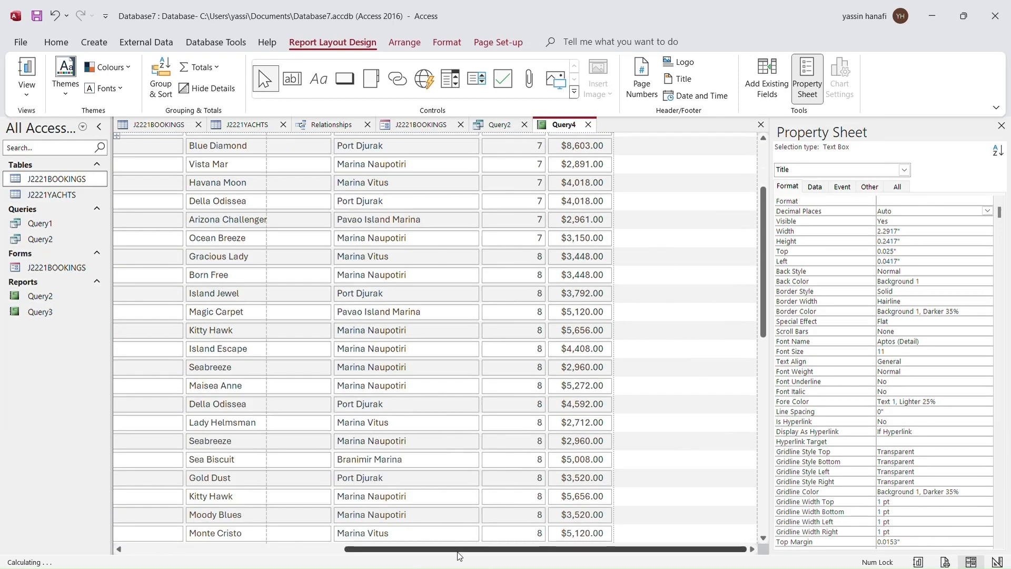
drag(460, 555, 221, 553)
scroll(320, 413, up, 3)
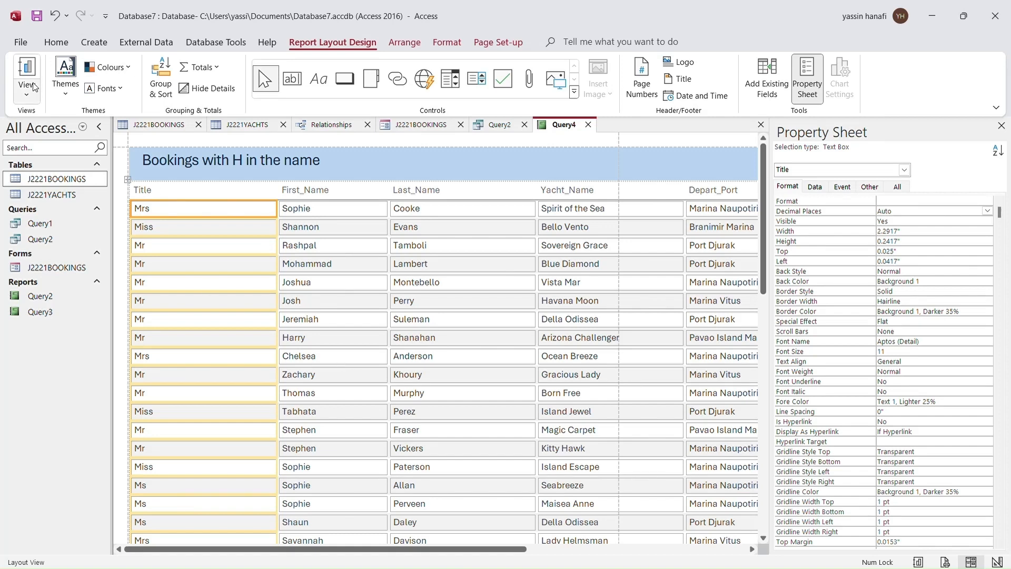
click(23, 99)
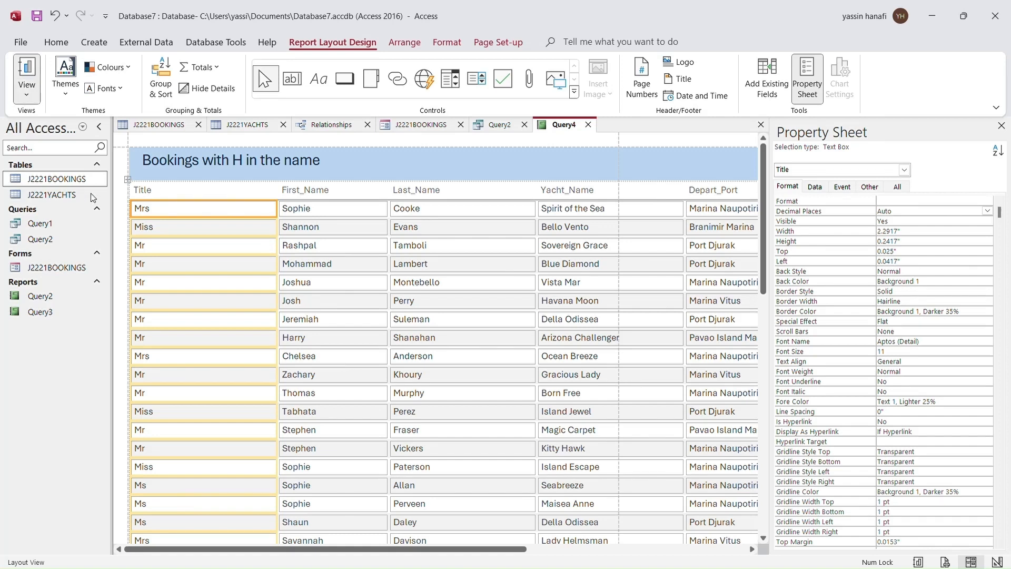
click(91, 195)
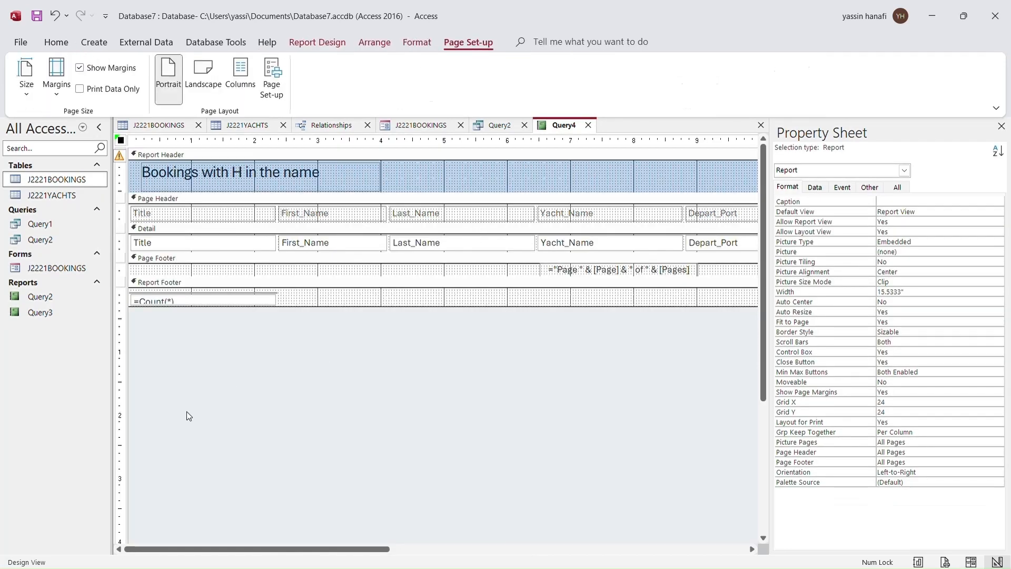
drag(246, 548, 567, 500)
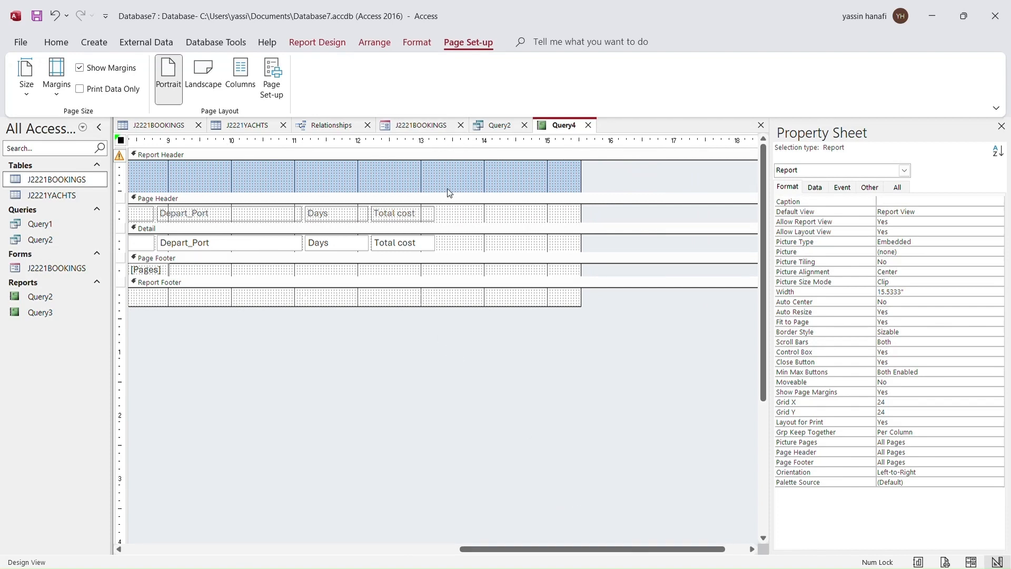
click(421, 218)
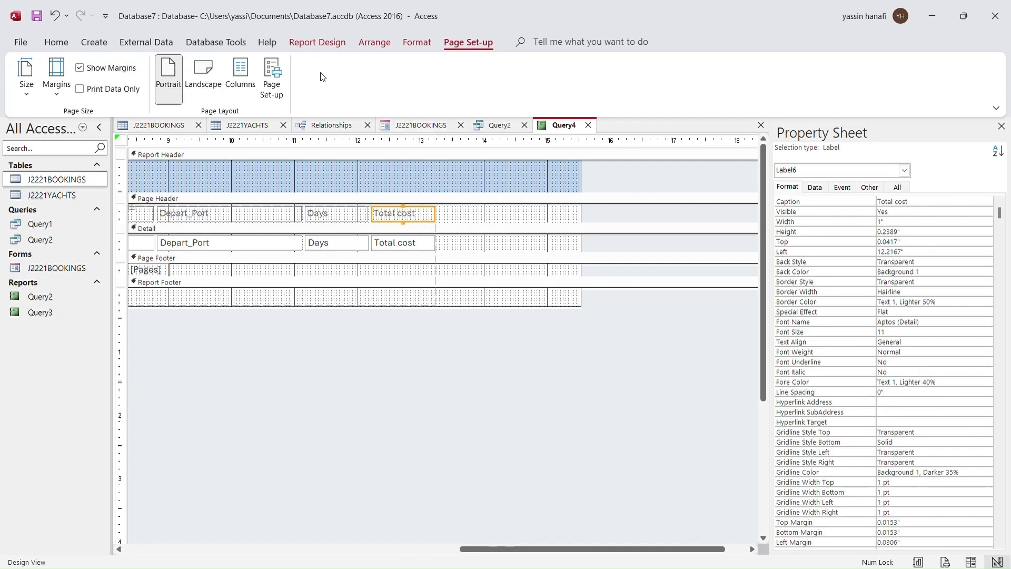
click(324, 42)
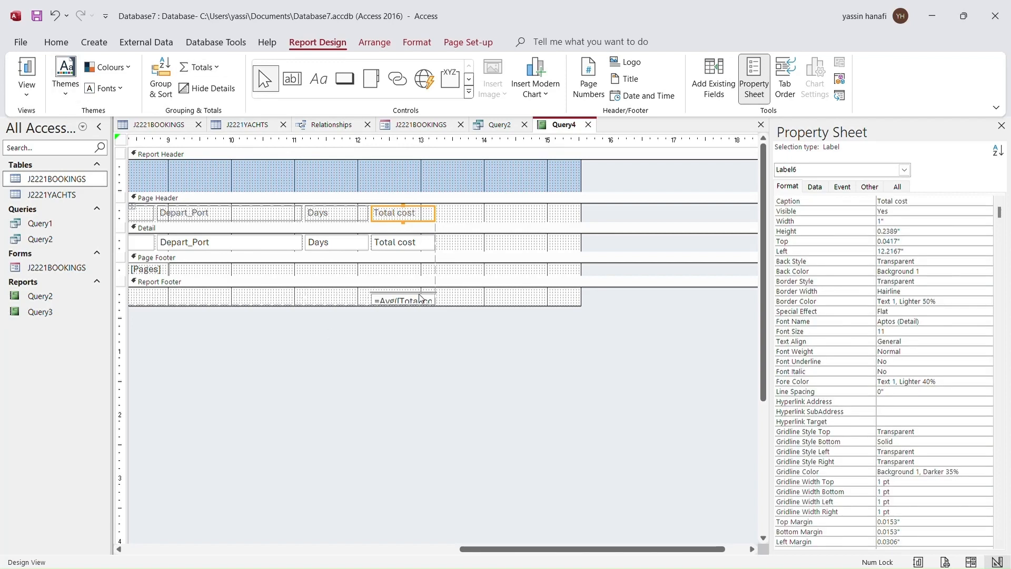
- Format the average in the report footer as Currency with 2 decimal places
click(420, 299)
click(971, 200)
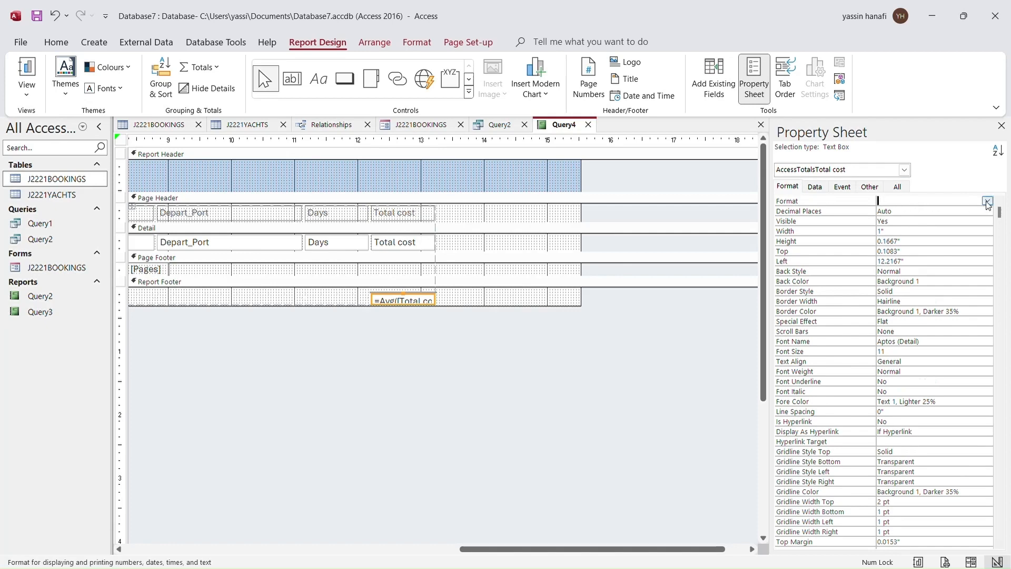
click(952, 285)
drag(907, 214, 868, 216)
click(510, 511)
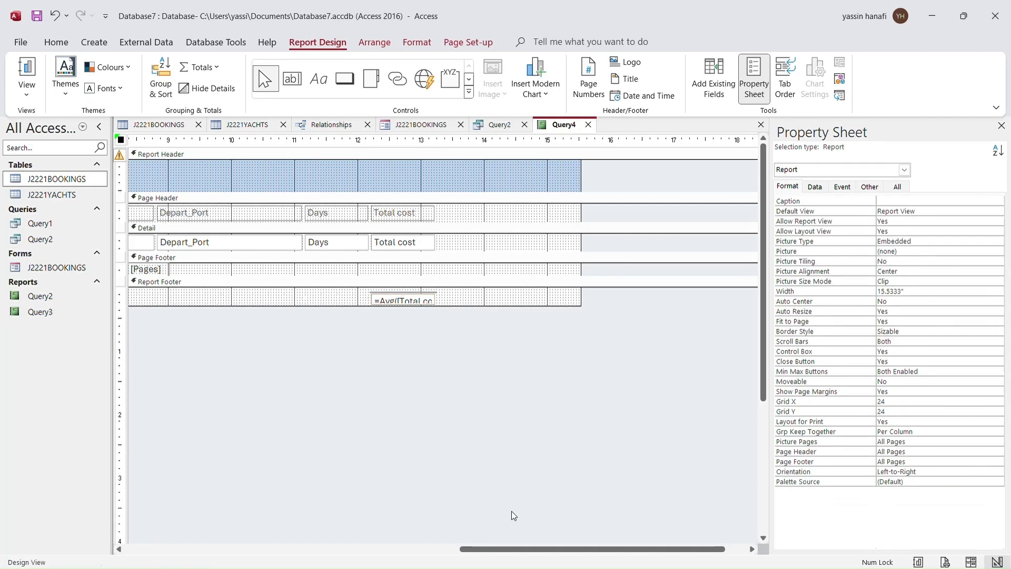
- Enlarge the average's text box in the report footer to about 1.24 inches wide and 0.27 inches high
click(421, 305)
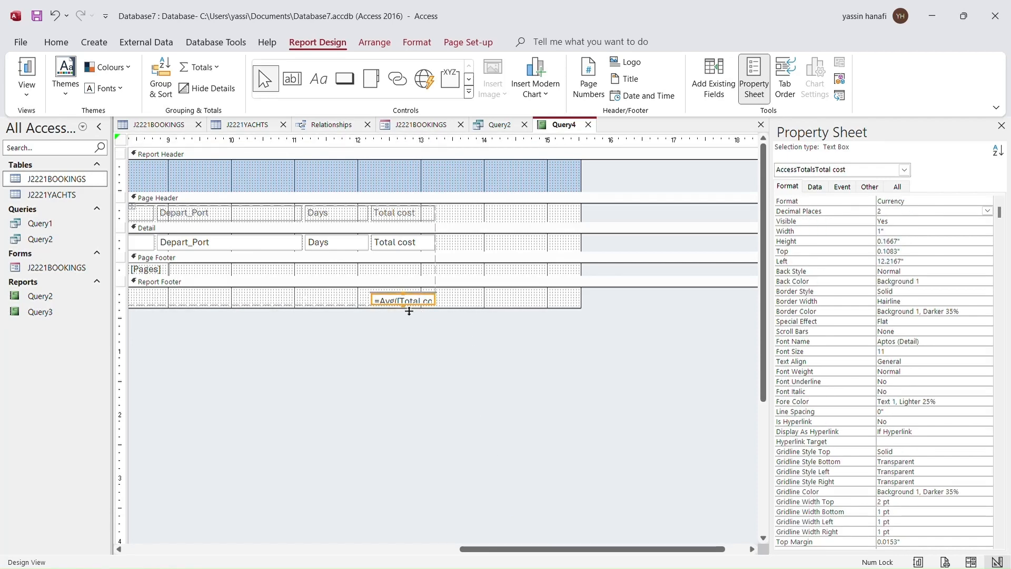
drag(408, 309, 455, 304)
click(400, 329)
click(433, 304)
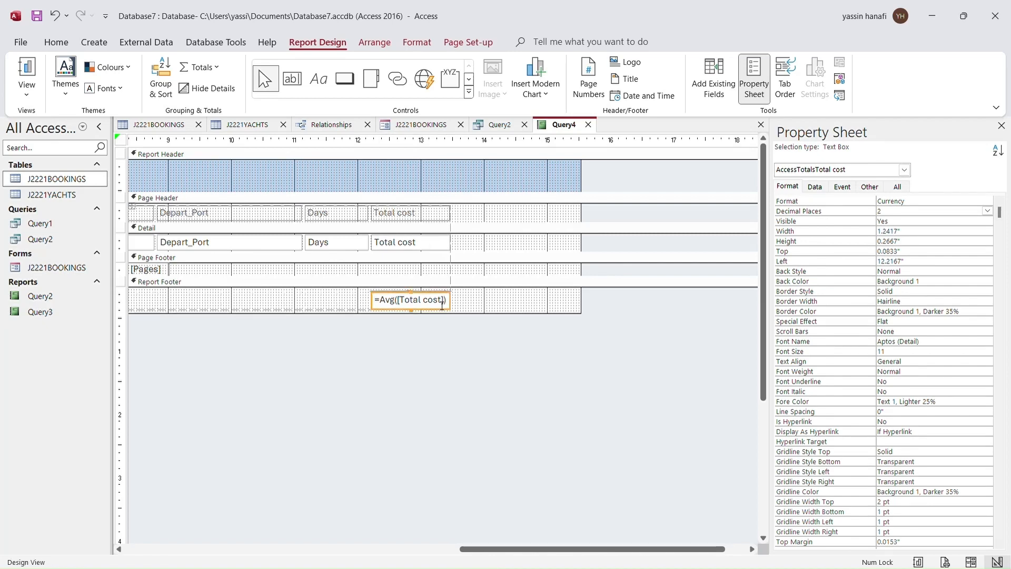
click(403, 390)
- Check the average below the last Total cost record in Report View and return to the report footer in Design View
click(26, 71)
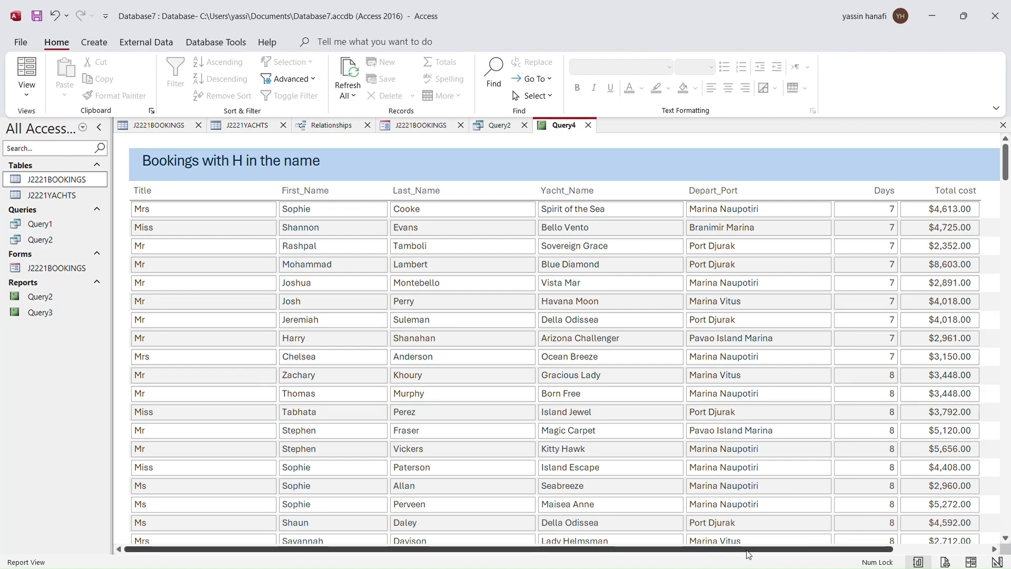
drag(747, 550, 894, 555)
scroll(738, 388, down, 1)
drag(1002, 162, 1001, 536)
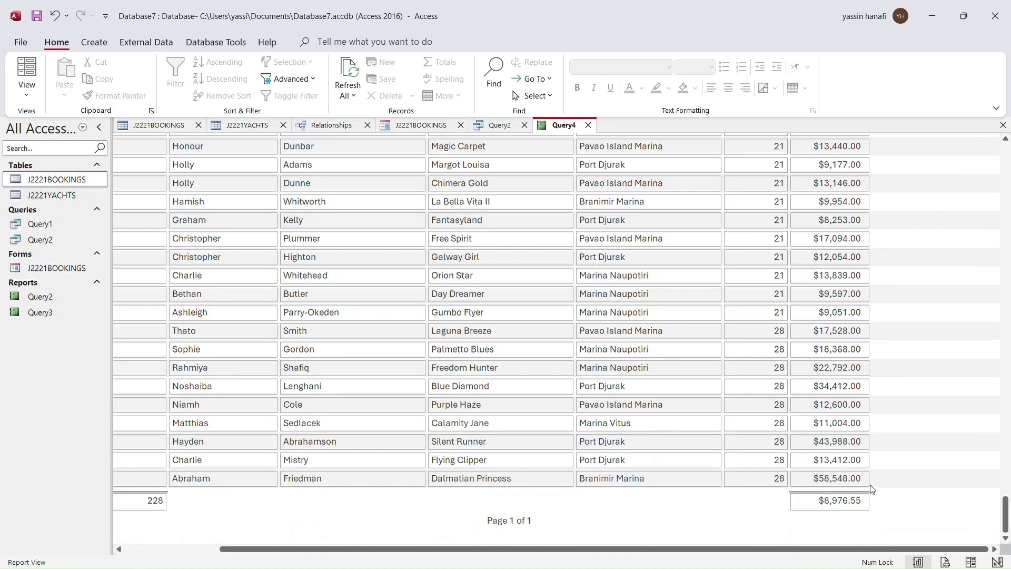
click(829, 503)
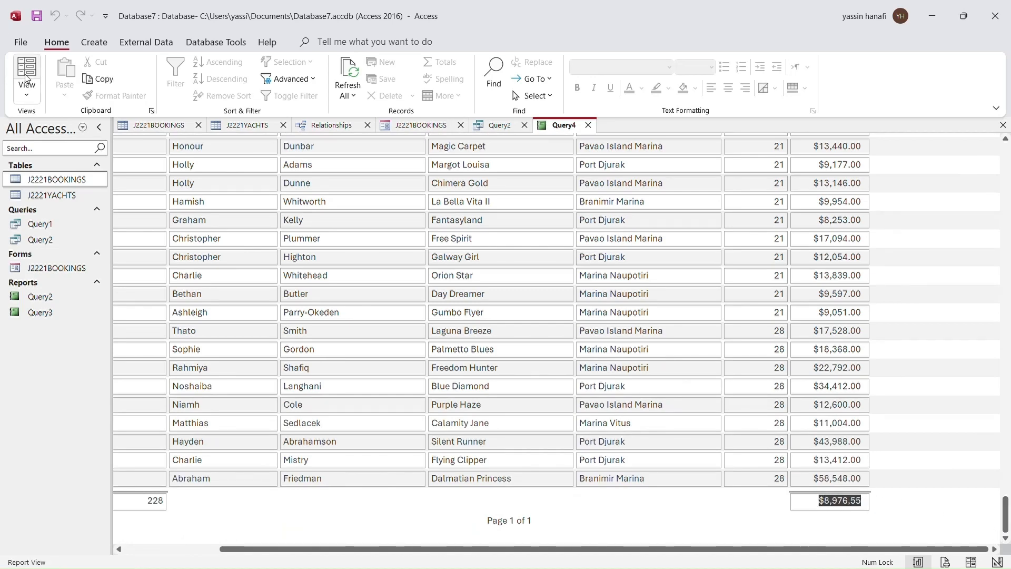
click(26, 73)
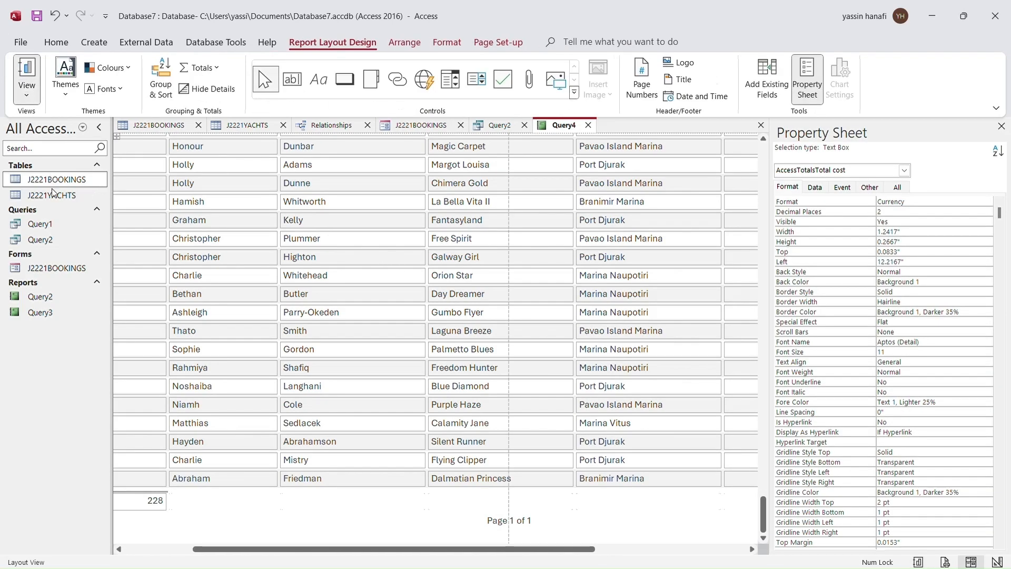
click(23, 74)
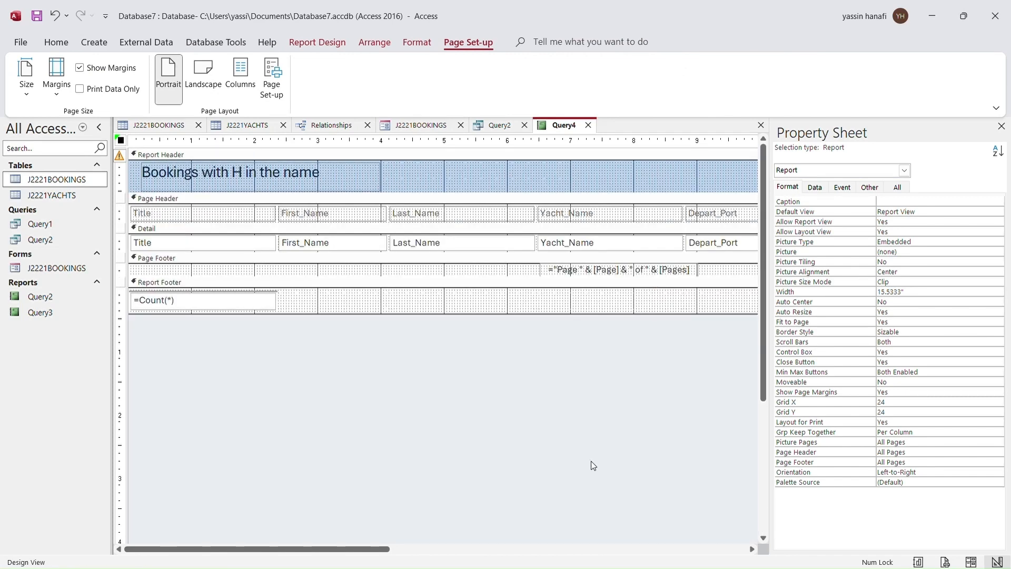
click(587, 548)
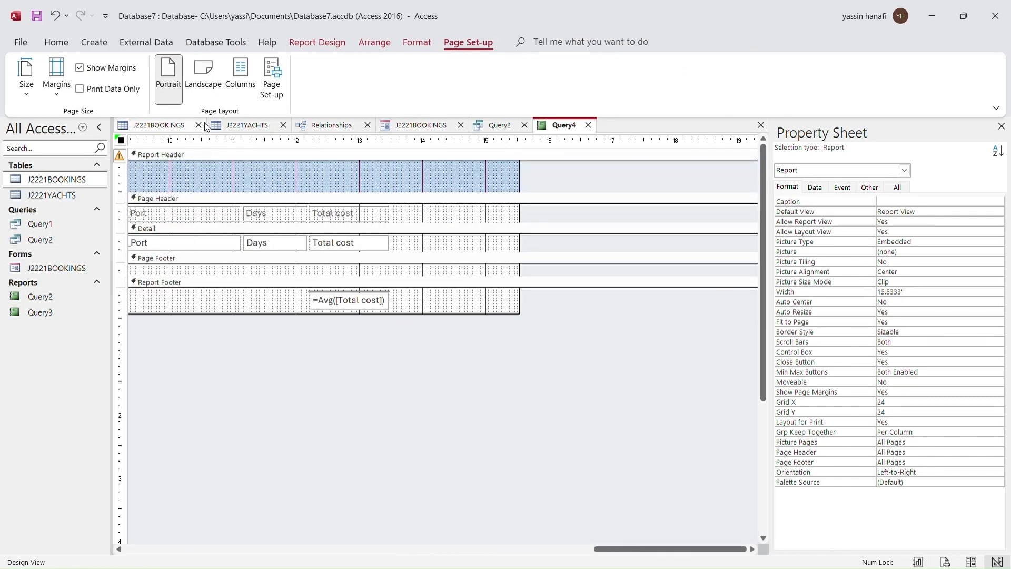
click(371, 220)
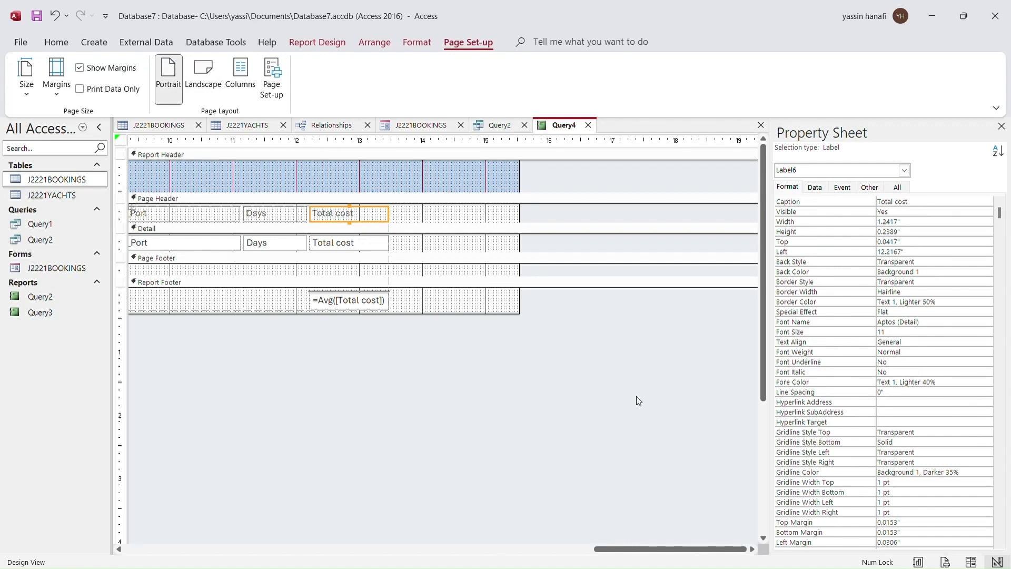
drag(684, 548, 203, 481)
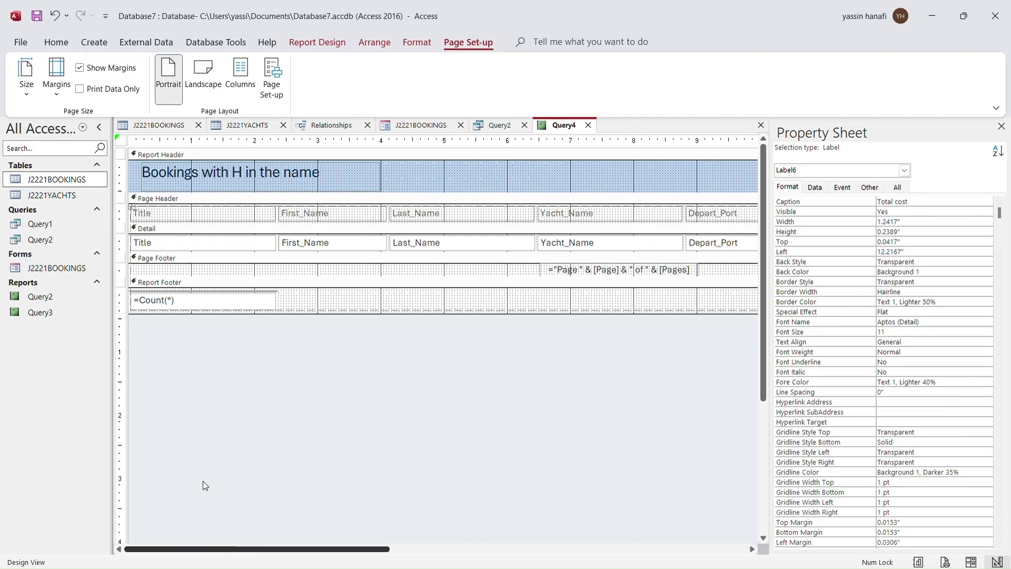
click(203, 306)
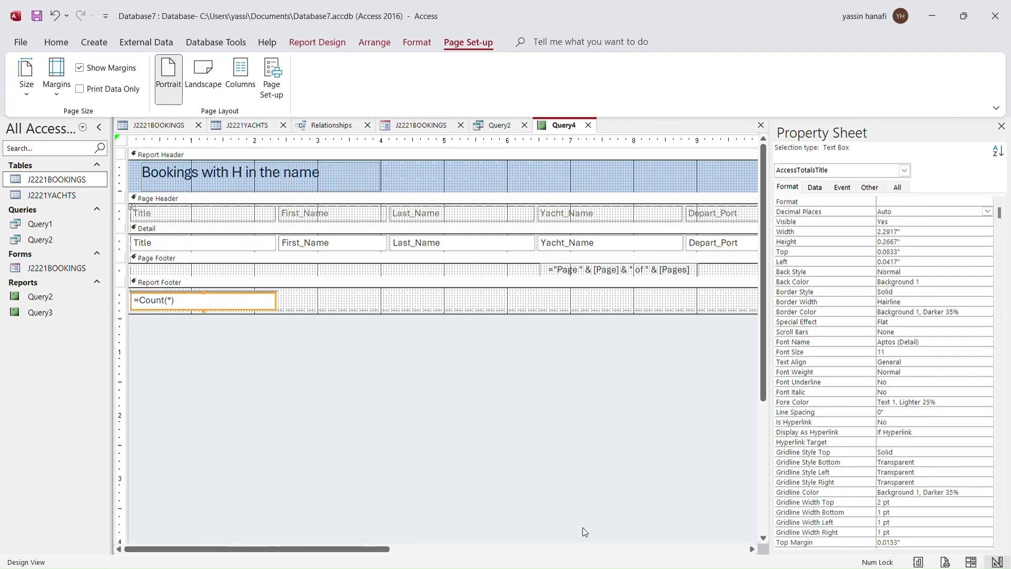
click(56, 42)
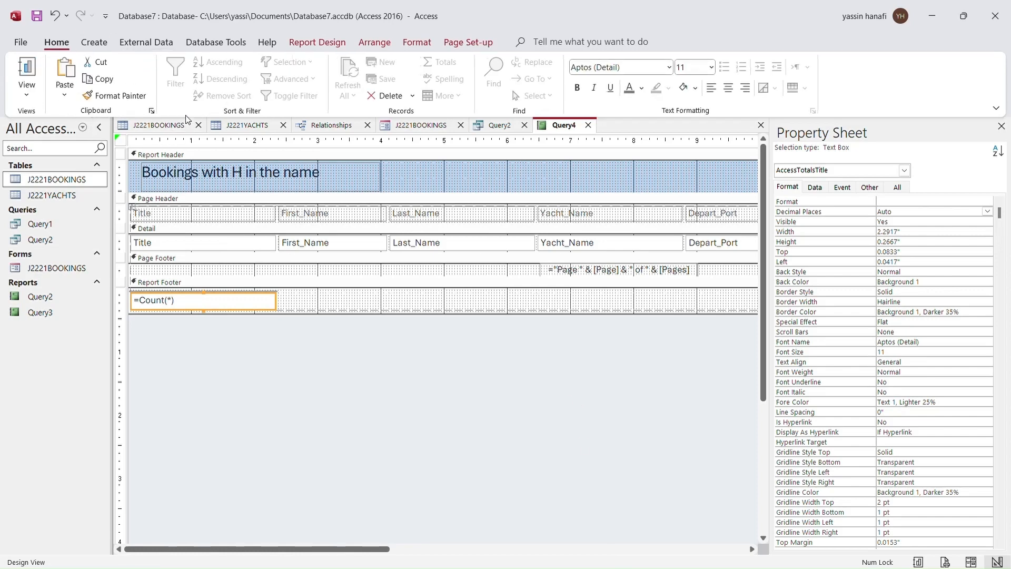
click(500, 127)
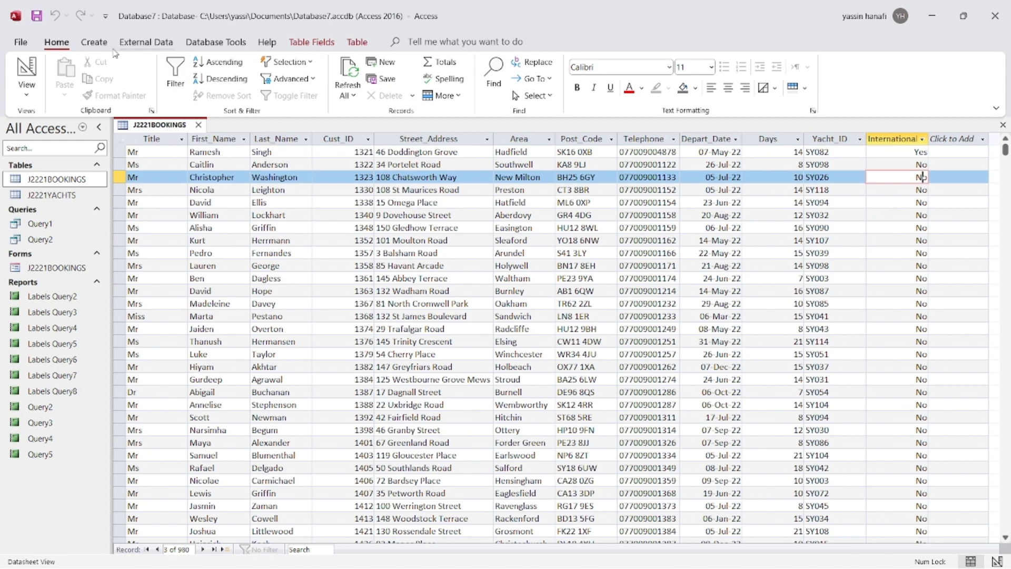
- Start a Report Wizard report from the J2221BOOKINGS table and include all of its fields
click(94, 42)
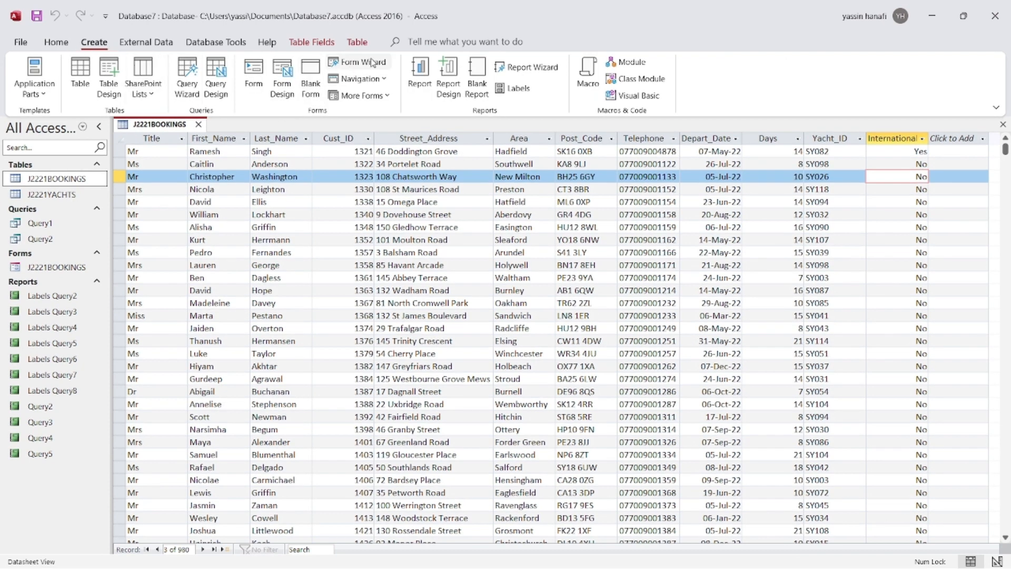
click(527, 67)
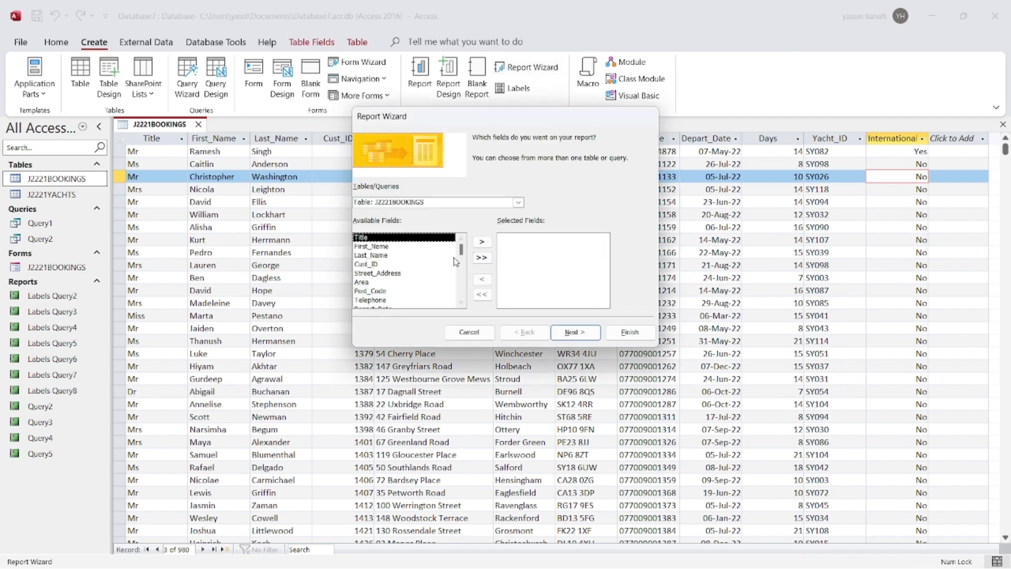
click(483, 258)
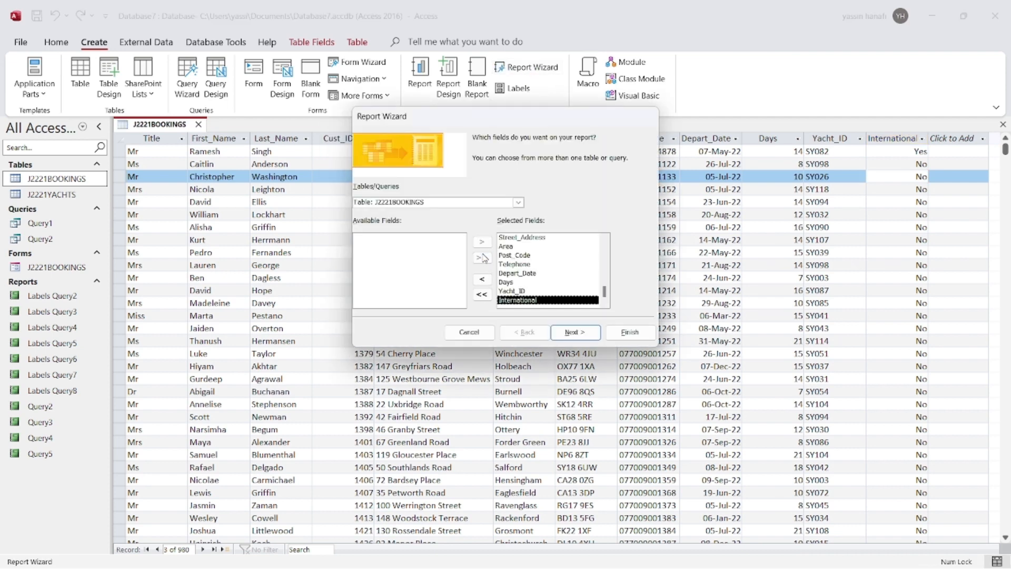
click(574, 333)
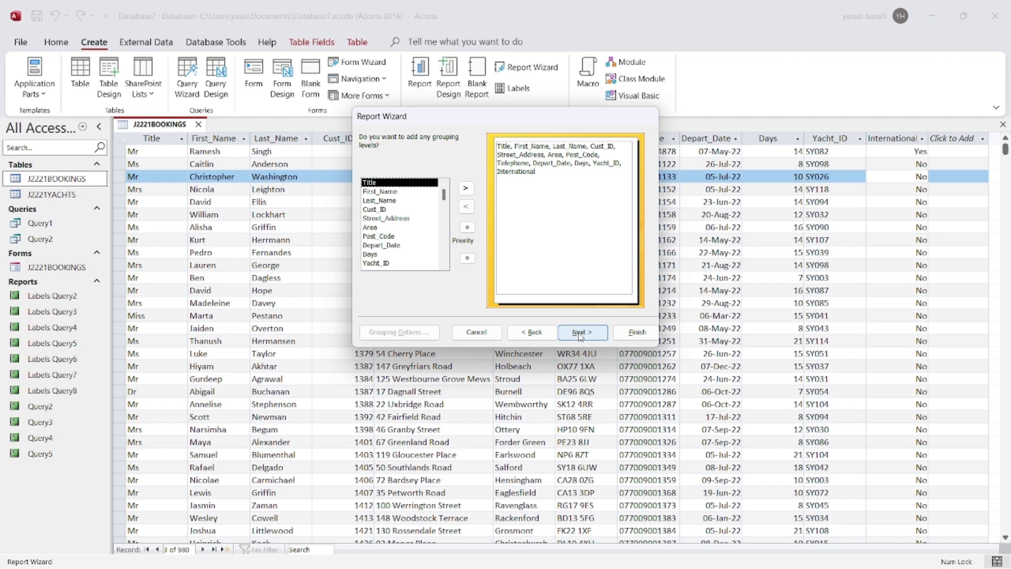
- Leave the report without grouping or sorting, set its layout to Columnar, and finish the wizard
click(580, 337)
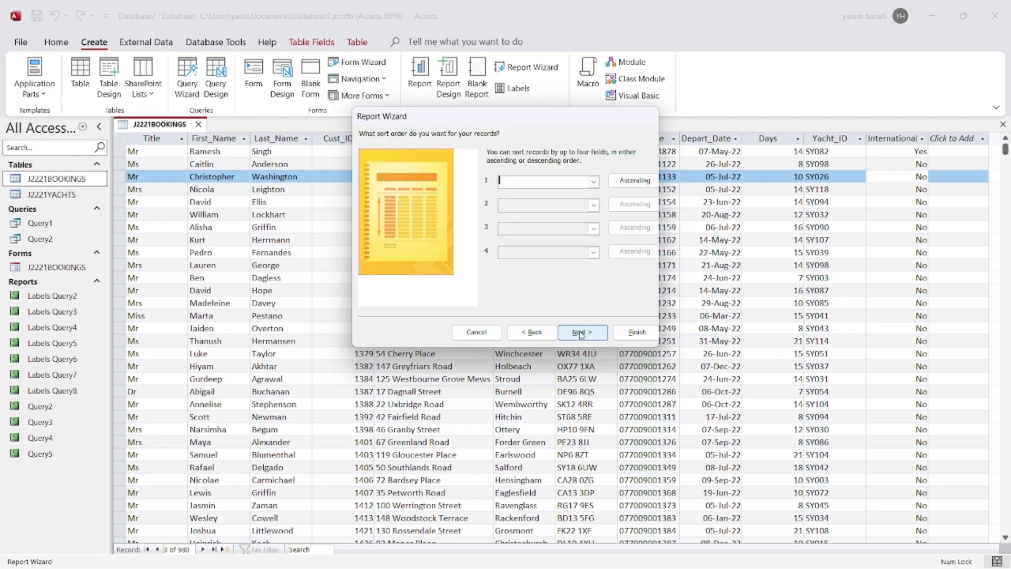
click(582, 335)
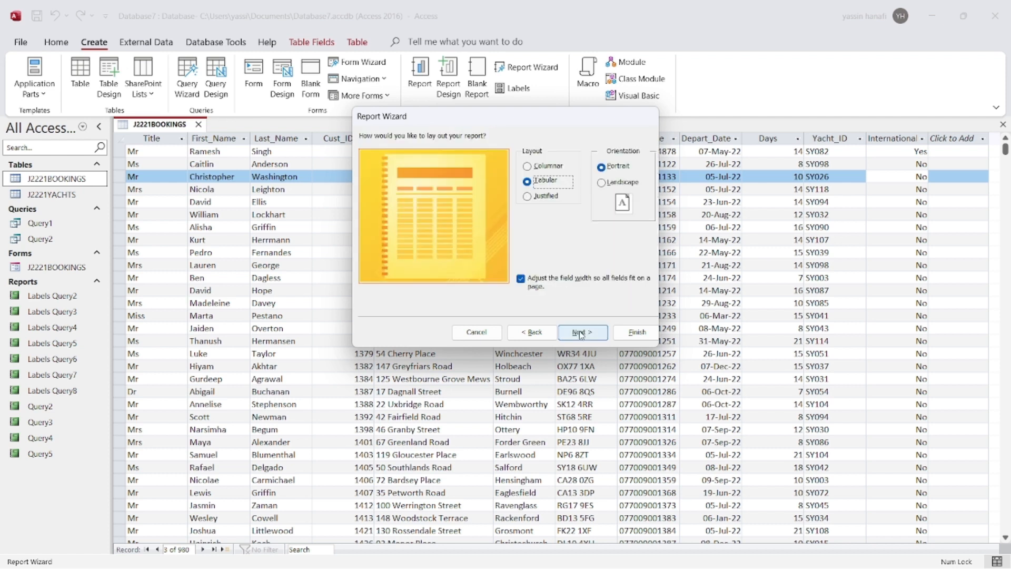
click(540, 167)
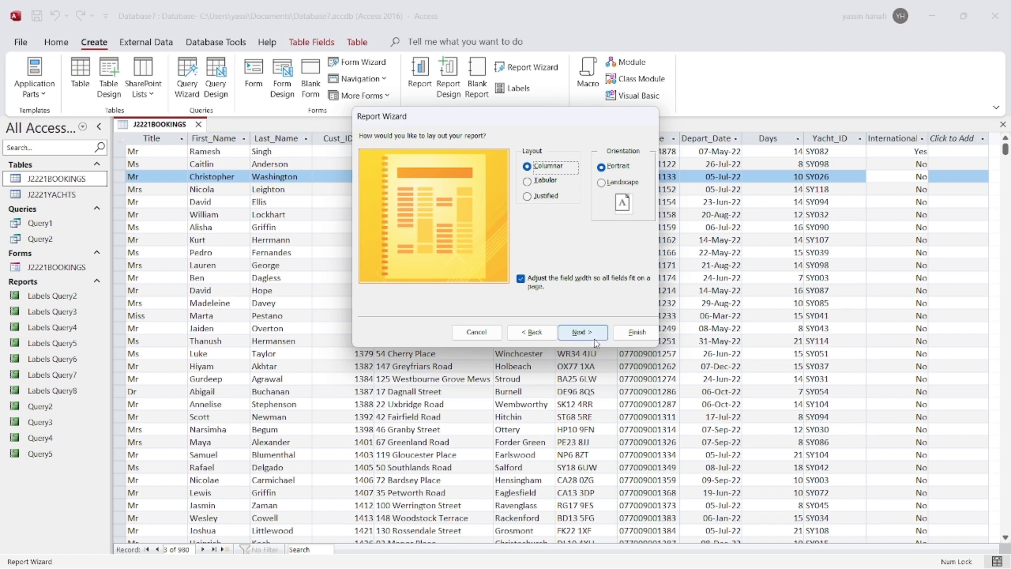
click(636, 332)
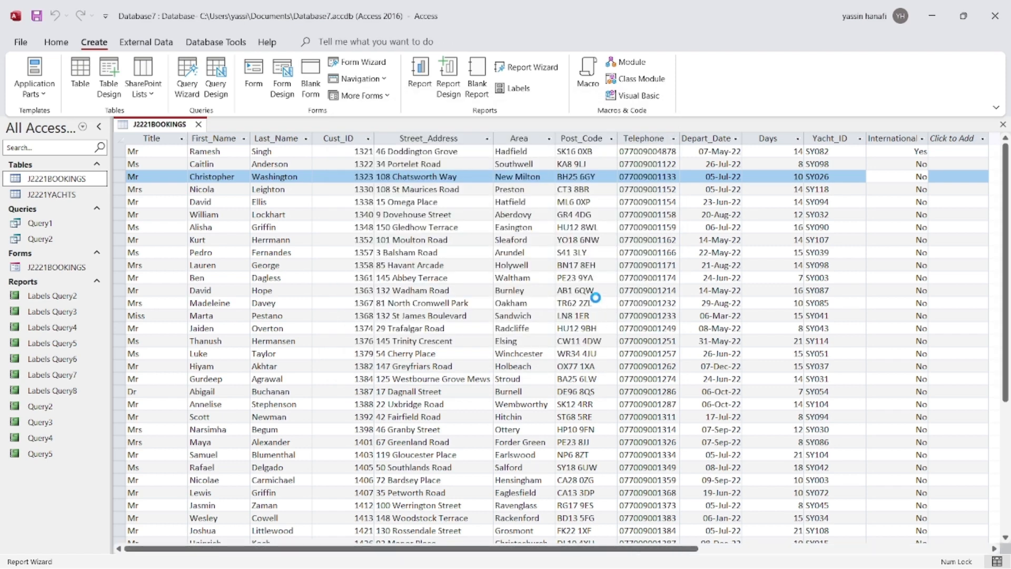